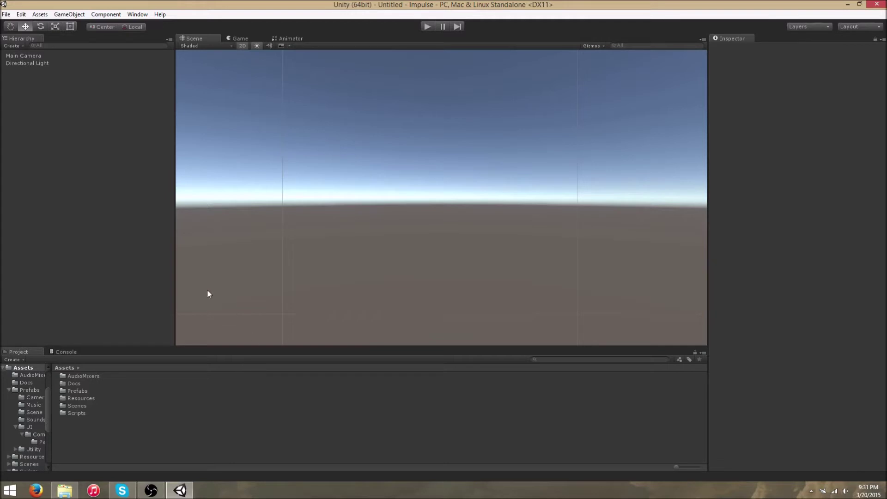
{"action": "left_click", "coordinate": [69, 14]}
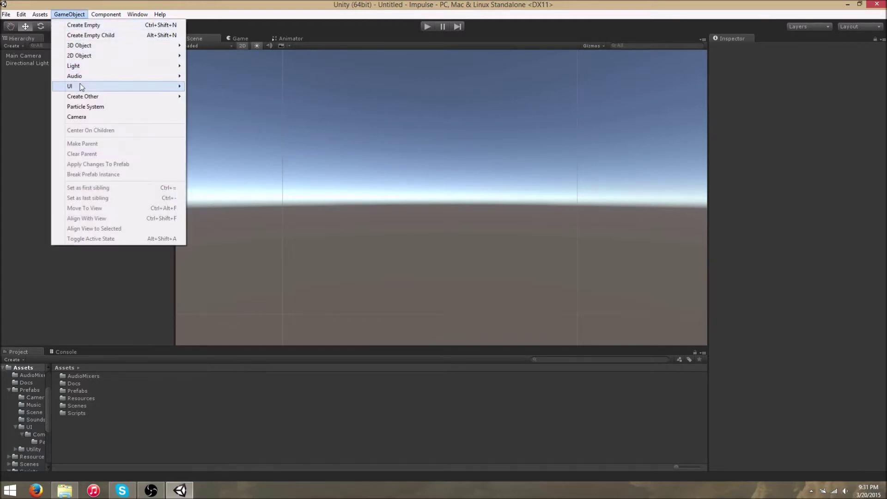
{"action": "mouse_move", "coordinate": [111, 87]}
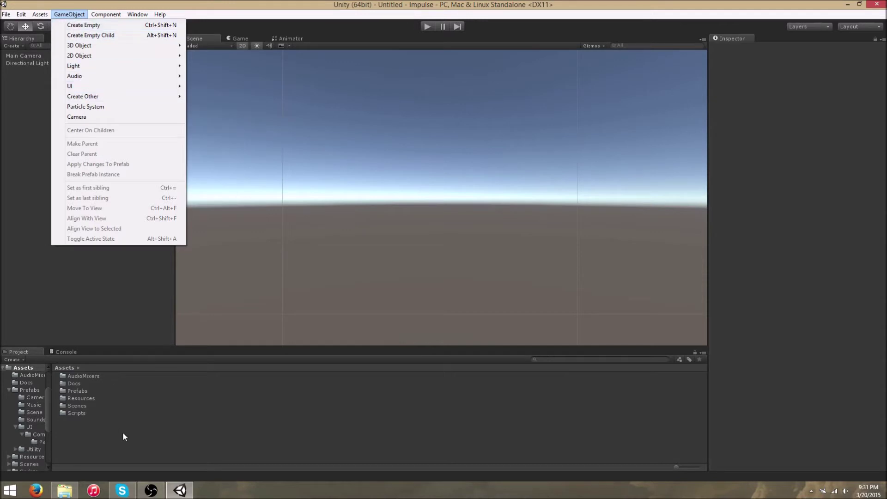
{"action": "left_click", "coordinate": [103, 393]}
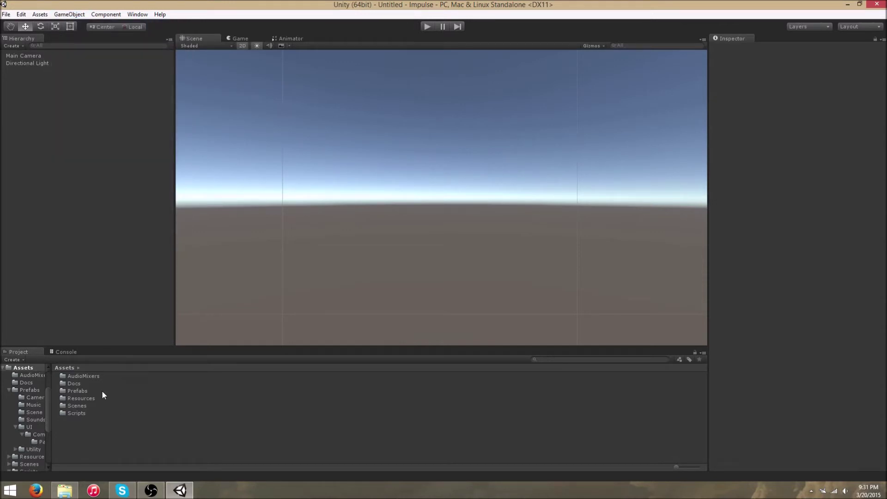
Open the Prefabs/UI/ComboBox asset folder and select the ComboBoxControl prefab
{"action": "double_click", "coordinate": [102, 391]}
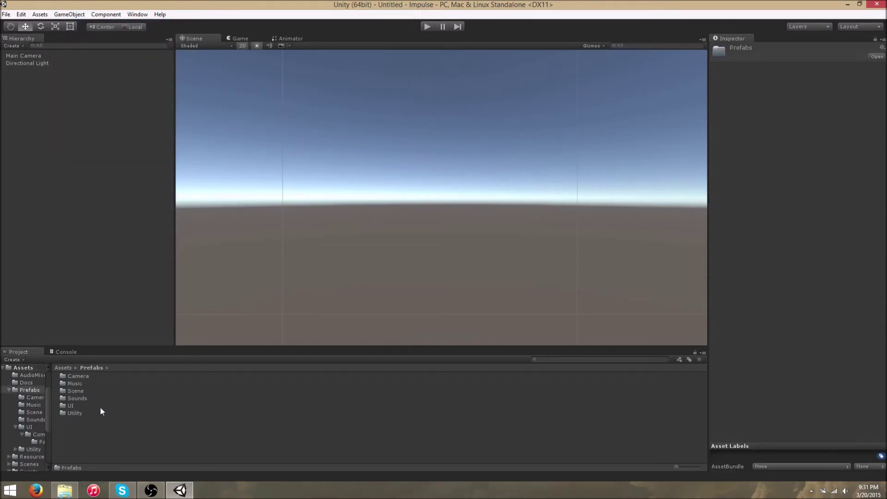
{"action": "double_click", "coordinate": [100, 408]}
{"action": "double_click", "coordinate": [103, 377]}
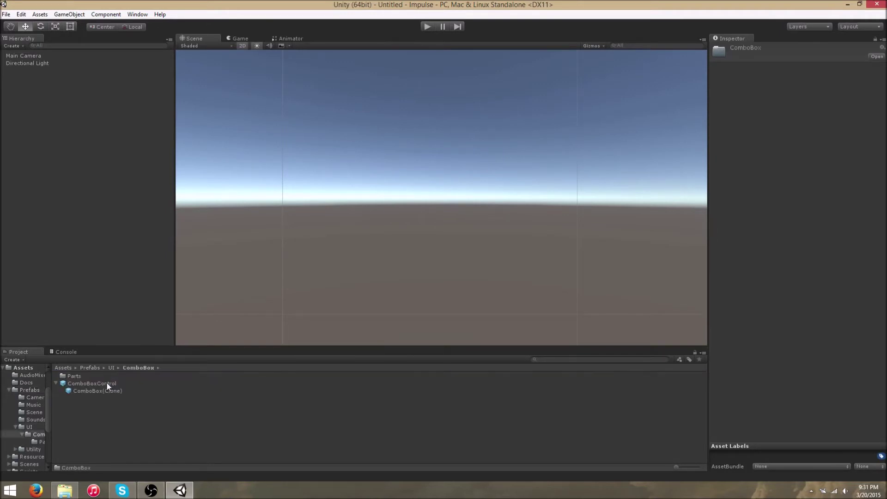
{"action": "left_click", "coordinate": [86, 383]}
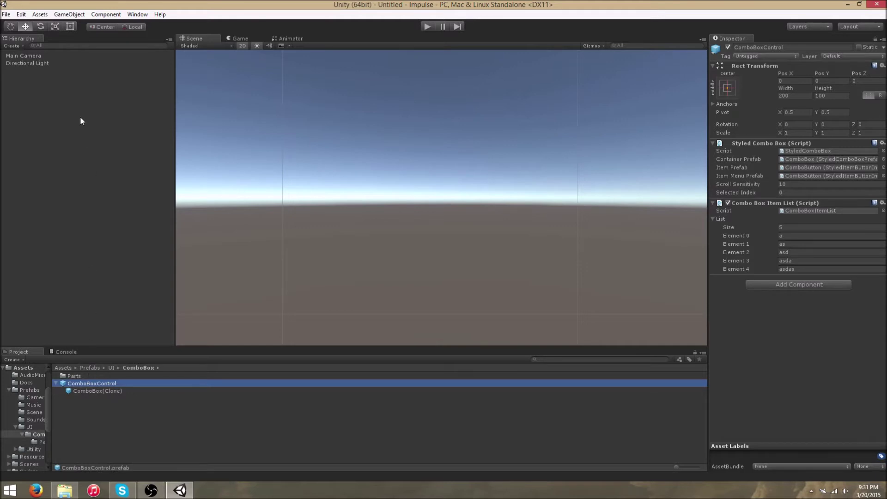
Create a UI Canvas and add the ComboBoxControl prefab to the scene as its child
{"action": "left_click", "coordinate": [69, 14]}
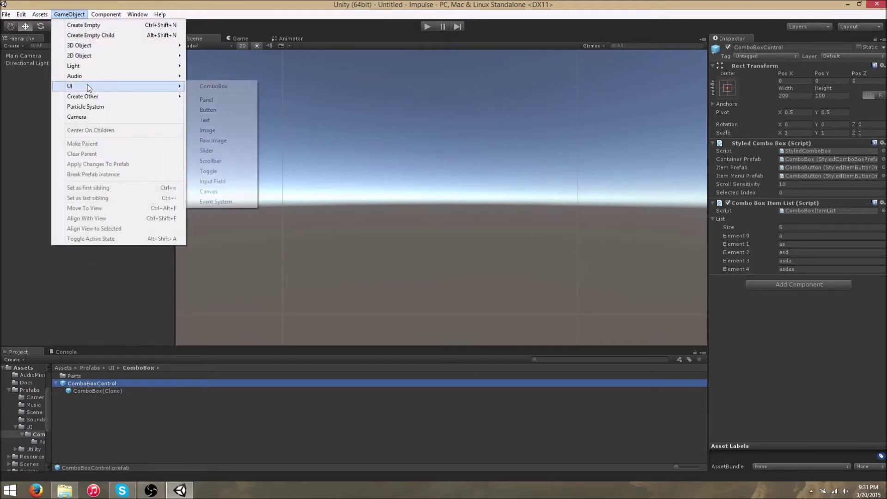
{"action": "left_click", "coordinate": [208, 191]}
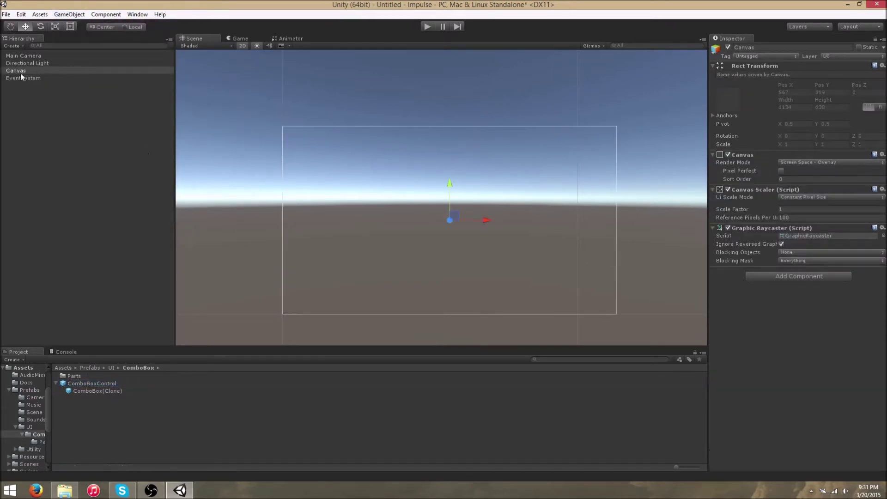
{"action": "left_click_drag", "start_coordinate": [89, 387], "coordinate": [407, 234]}
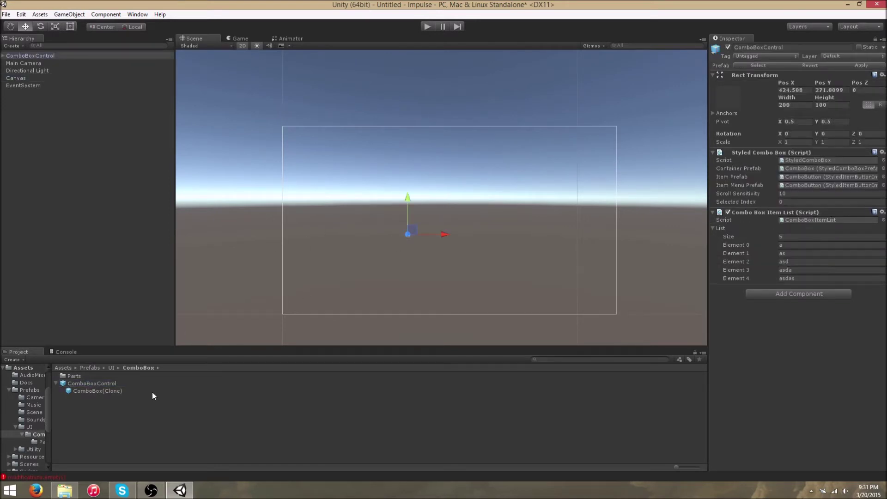
{"action": "mouse_move", "coordinate": [24, 57]}
{"action": "left_mouse_down"}
{"action": "mouse_move", "coordinate": [23, 93]}
{"action": "mouse_move", "coordinate": [21, 72]}
{"action": "left_mouse_up"}
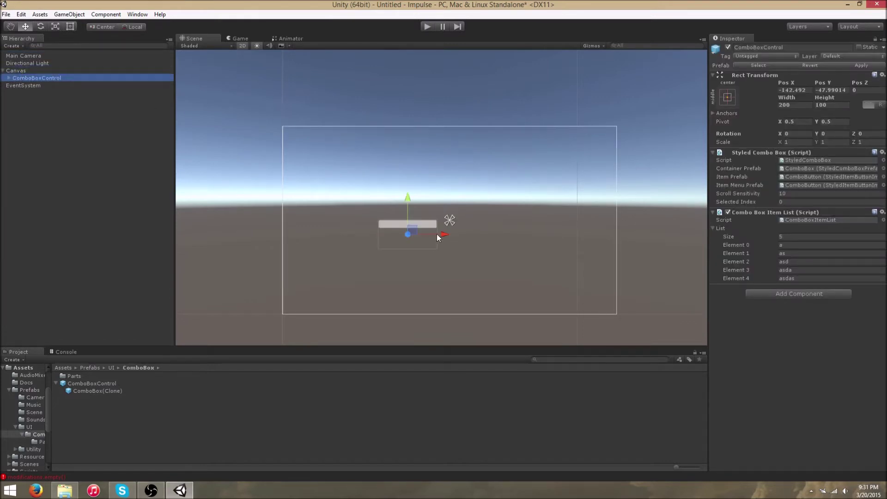
Move the combo box within the canvas to Pos X 0, Pos Y -100, using the Rect tool for final placement
{"action": "left_click_drag", "start_coordinate": [436, 233], "coordinate": [459, 235]}
{"action": "left_click", "coordinate": [70, 26]}
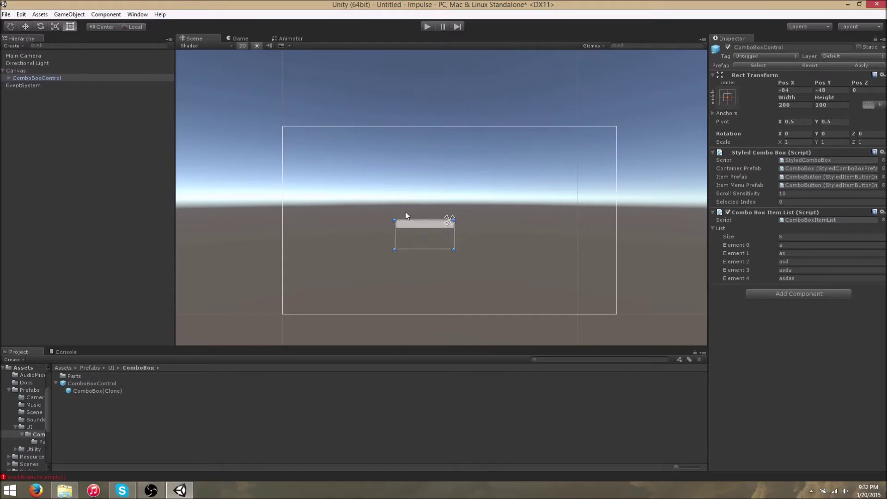
{"action": "left_click_drag", "start_coordinate": [414, 221], "coordinate": [435, 245]}
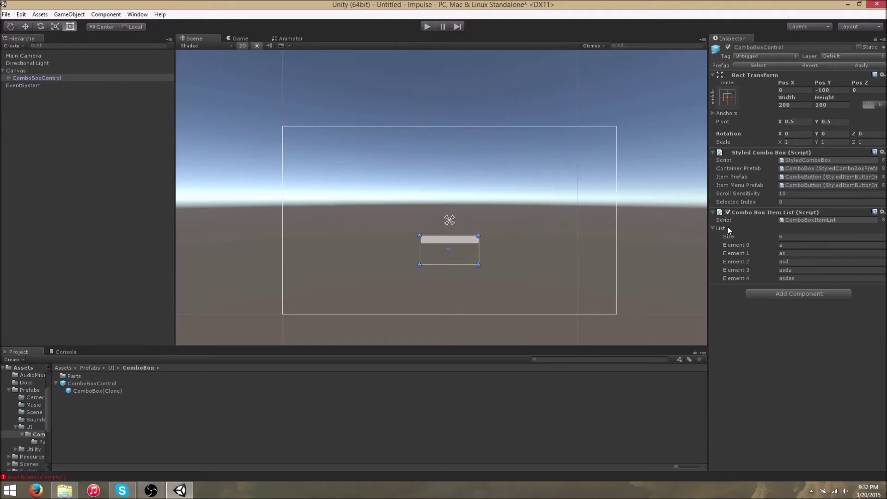
Set the list size in the Combo Box Item List component to 6
{"action": "left_click", "coordinate": [788, 245]}
{"action": "left_click", "coordinate": [789, 236]}
{"action": "type", "text": "6"}
{"action": "key", "text": "Delete"}
{"action": "key", "text": "Return"}
Rename Elements 0, 1 and 2 of the combo box item list to A, B and C
{"action": "left_click", "coordinate": [788, 246]}
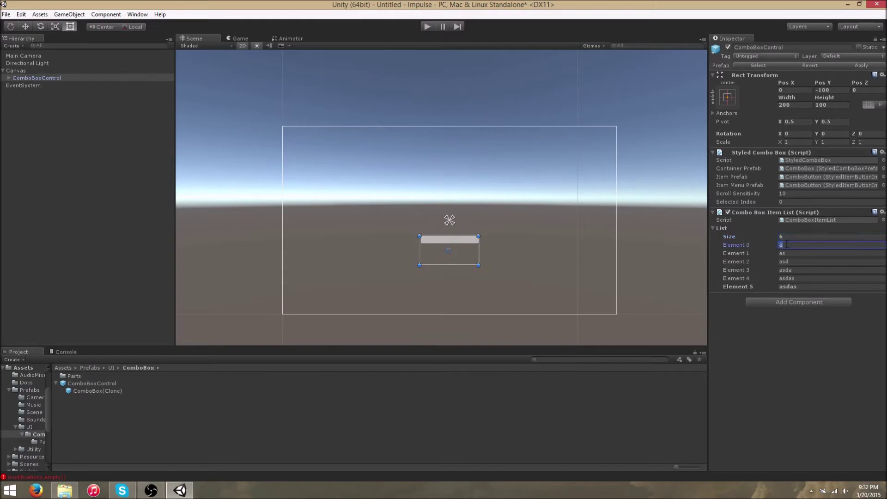
{"action": "type", "text": "A"}
{"action": "key", "text": "Tab"}
{"action": "type", "text": "B"}
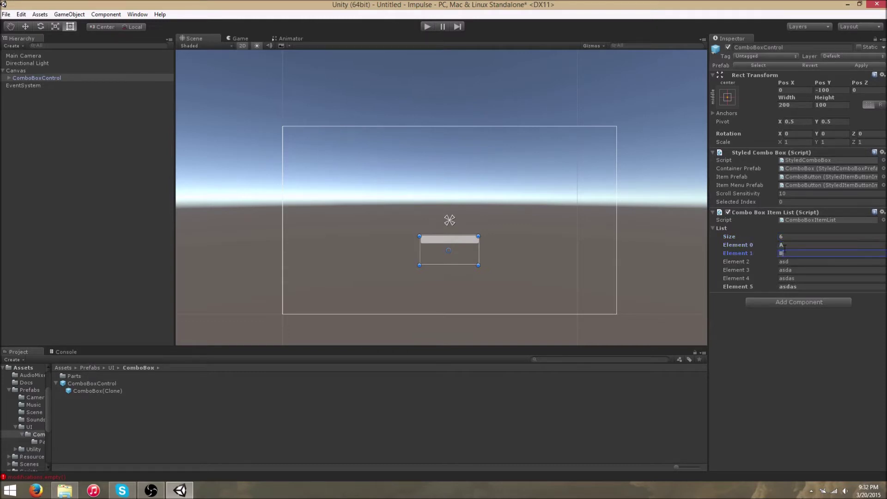
{"action": "key", "text": "Tab"}
{"action": "type", "text": "C"}
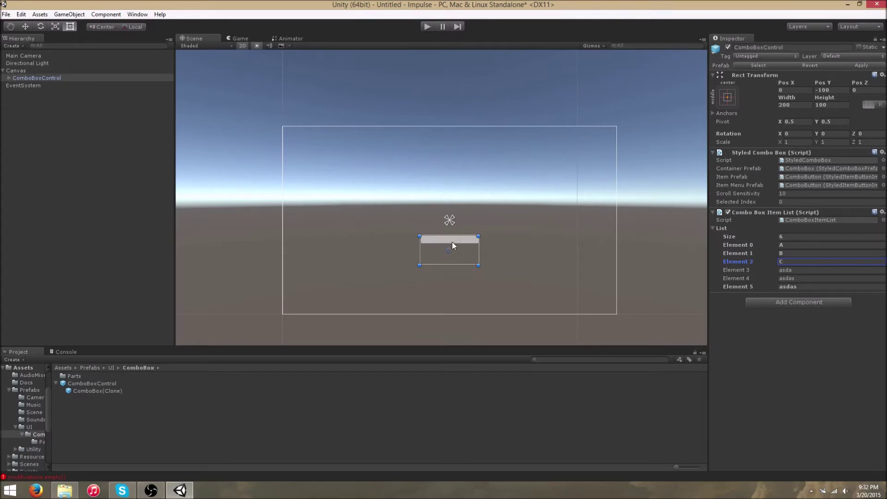
Run the scene, expand the combo box and scroll through its items, and stop play mode
{"action": "left_click", "coordinate": [426, 27]}
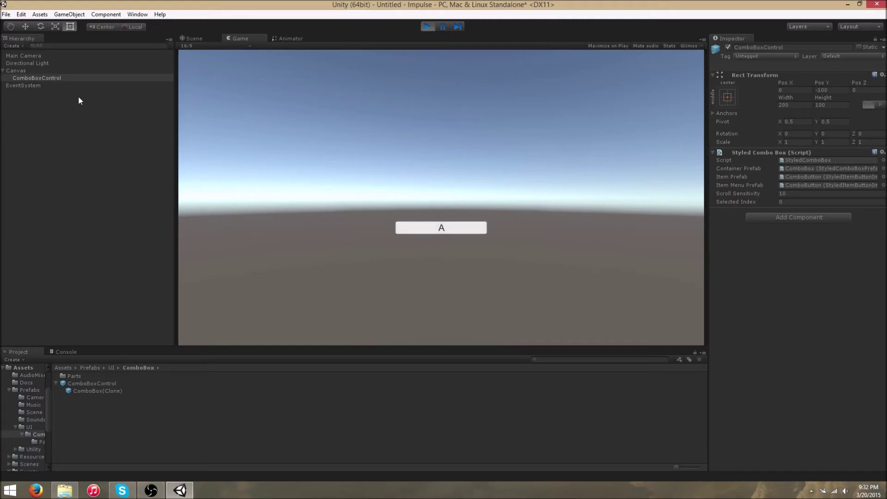
{"action": "left_click", "coordinate": [436, 227]}
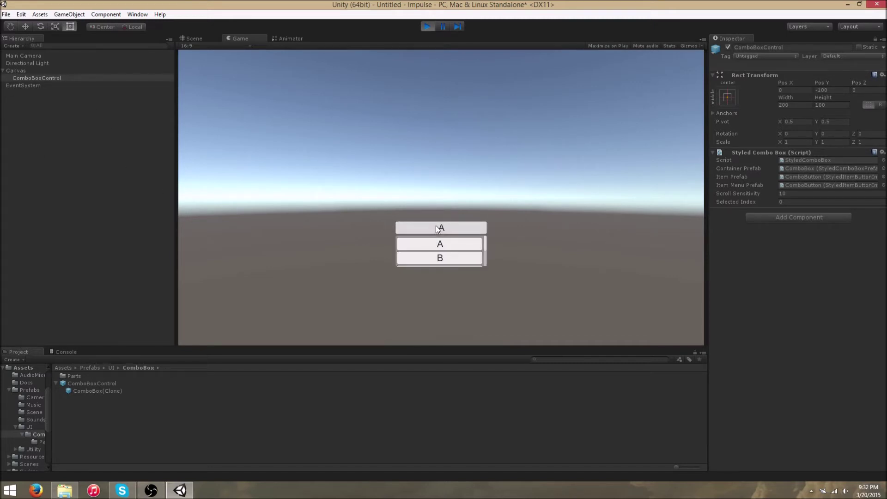
{"action": "scroll", "coordinate": [469, 252], "scroll_direction": "down", "scroll_amount": 3}
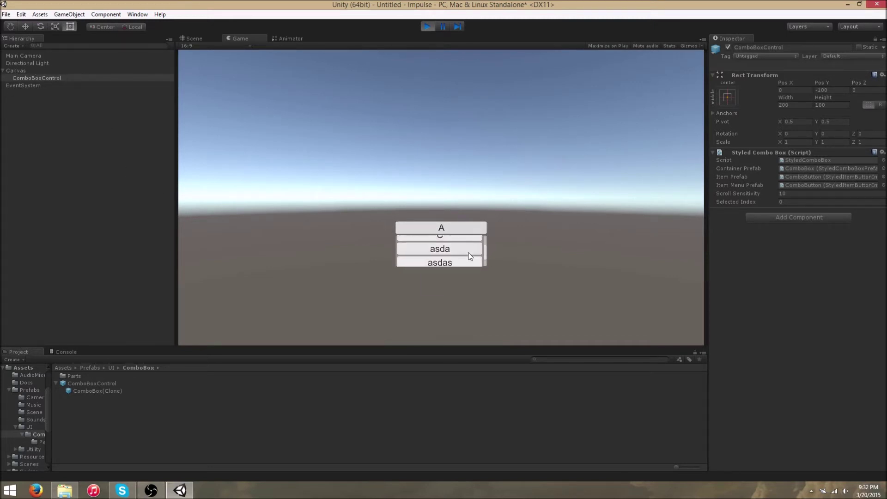
{"action": "scroll", "coordinate": [469, 254], "scroll_direction": "up", "scroll_amount": 3}
{"action": "scroll", "coordinate": [455, 256], "scroll_direction": "down", "scroll_amount": 1}
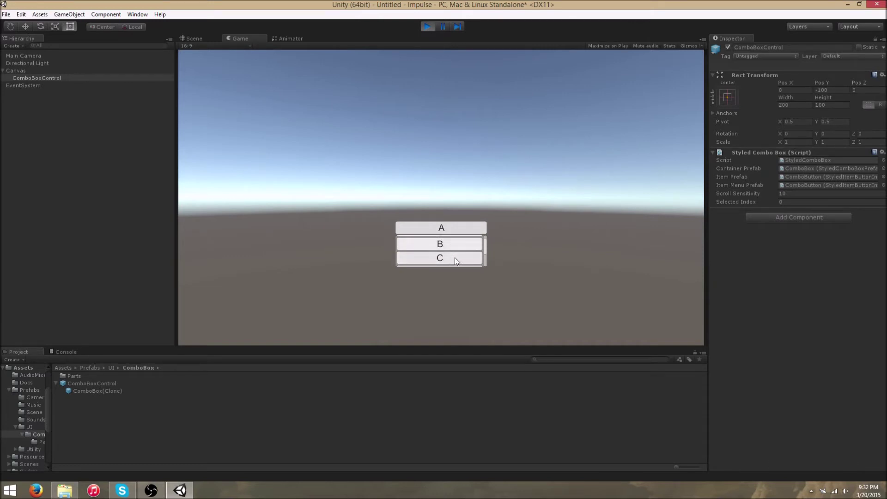
{"action": "scroll", "coordinate": [456, 253], "scroll_direction": "down", "scroll_amount": 2}
{"action": "scroll", "coordinate": [453, 255], "scroll_direction": "up", "scroll_amount": 1}
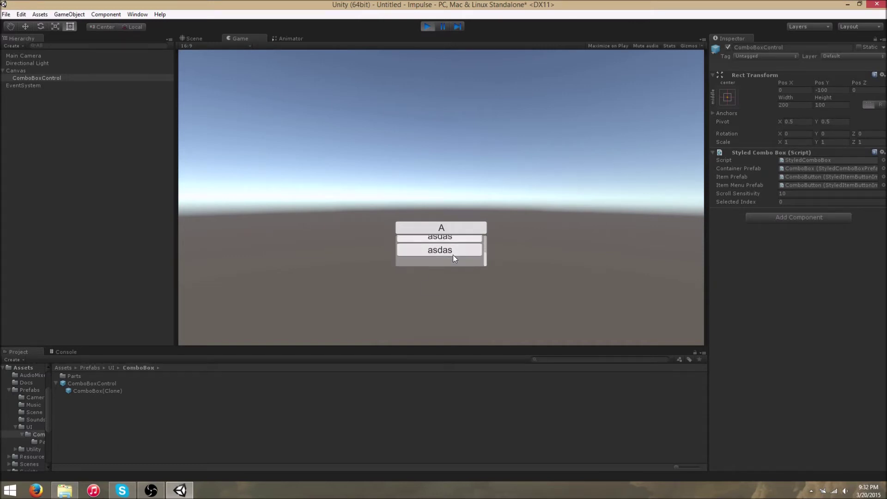
{"action": "scroll", "coordinate": [453, 256], "scroll_direction": "up", "scroll_amount": 1}
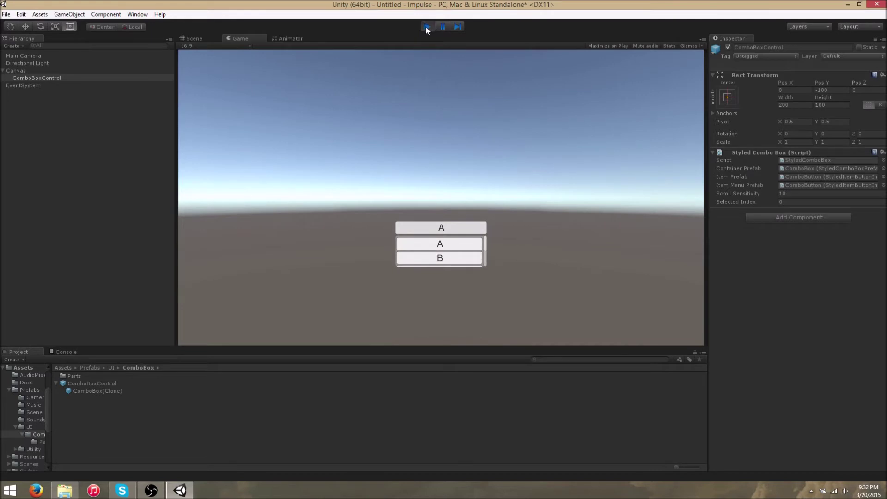
{"action": "left_click", "coordinate": [426, 27]}
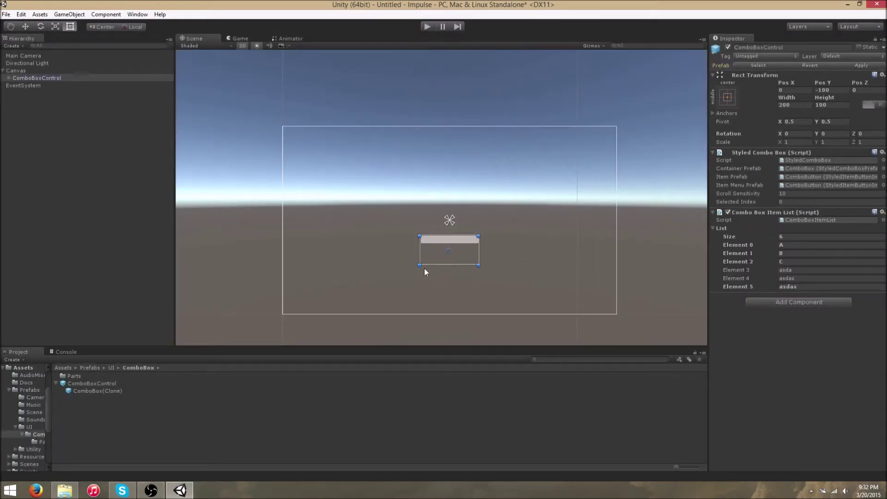
Resize the combo box so its Pos Y is -97, and set its height to 190
{"action": "left_click", "coordinate": [446, 265]}
{"action": "mouse_move", "coordinate": [455, 263]}
{"action": "left_mouse_down"}
{"action": "mouse_move", "coordinate": [457, 283]}
{"action": "mouse_move", "coordinate": [458, 264]}
{"action": "left_mouse_up"}
{"action": "type", "text": "190"}
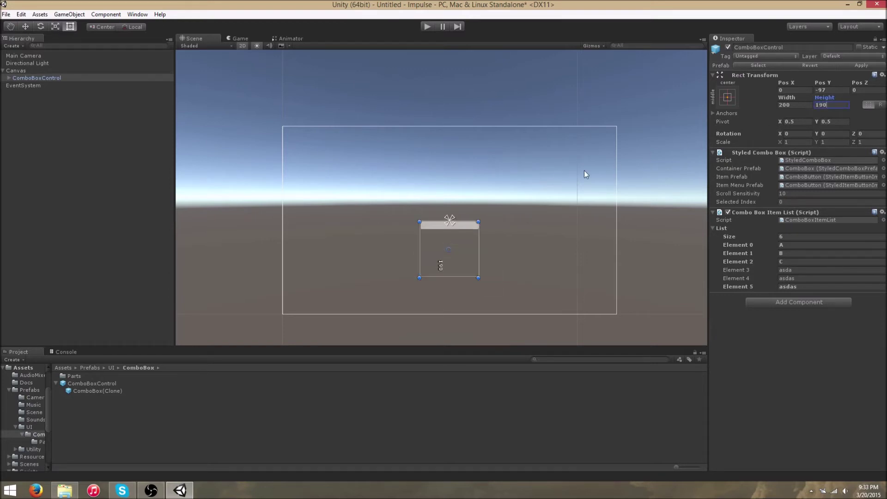
Test the taller combo box in play mode by expanding it and scrolling its list, and stop the run
{"action": "left_click", "coordinate": [427, 27]}
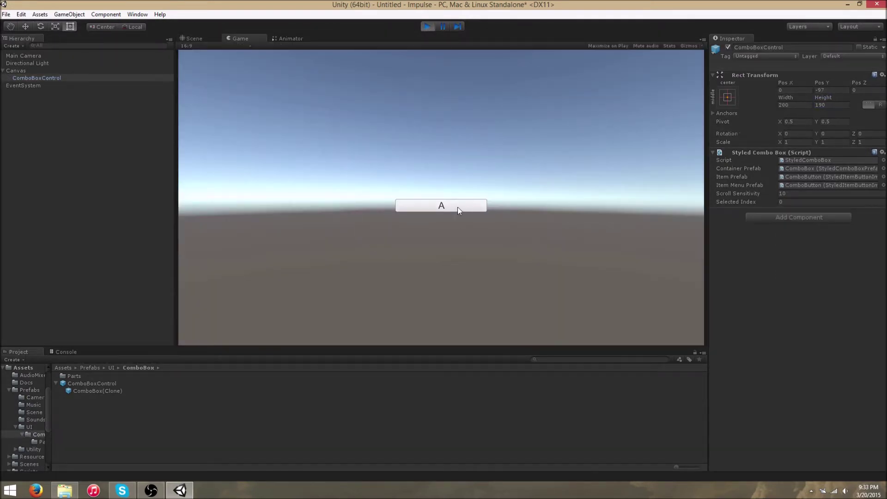
{"action": "left_click", "coordinate": [457, 207]}
{"action": "scroll", "coordinate": [436, 256], "scroll_direction": "down", "scroll_amount": 1}
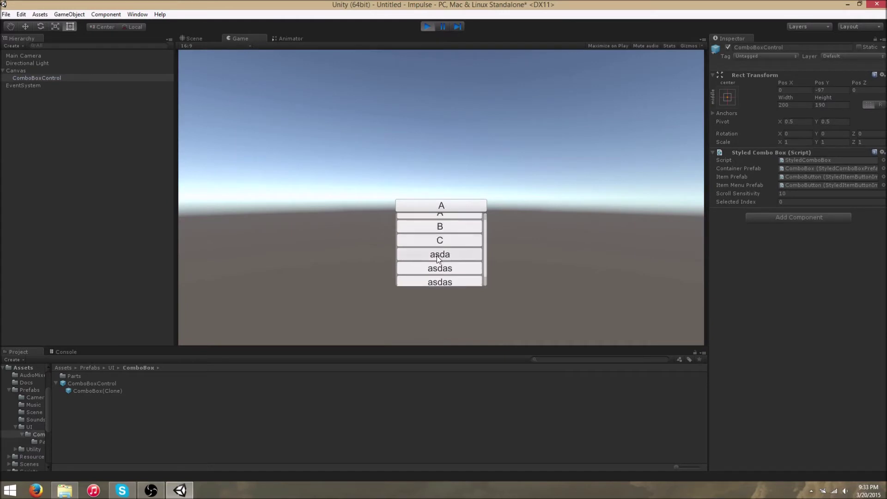
{"action": "scroll", "coordinate": [438, 267], "scroll_direction": "up", "scroll_amount": 1}
{"action": "scroll", "coordinate": [438, 267], "scroll_direction": "down", "scroll_amount": 1}
{"action": "scroll", "coordinate": [438, 267], "scroll_direction": "up", "scroll_amount": 1}
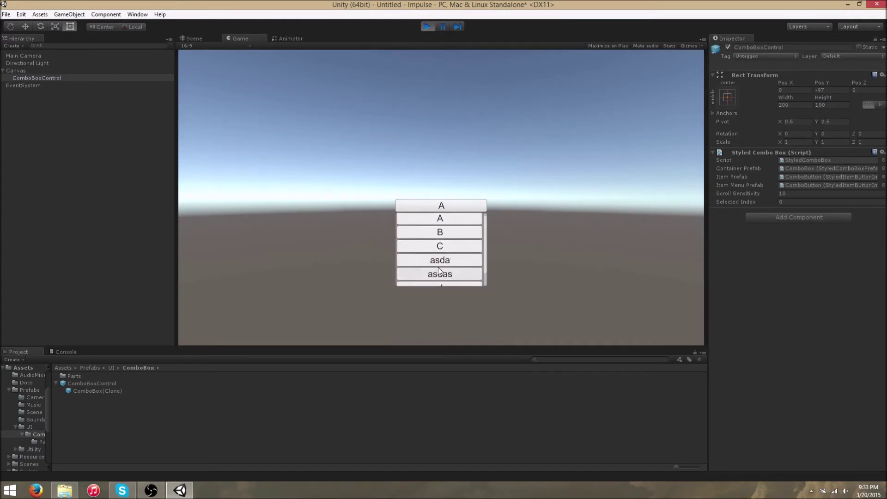
{"action": "scroll", "coordinate": [439, 271], "scroll_direction": "up", "scroll_amount": 1}
{"action": "left_click", "coordinate": [426, 26]}
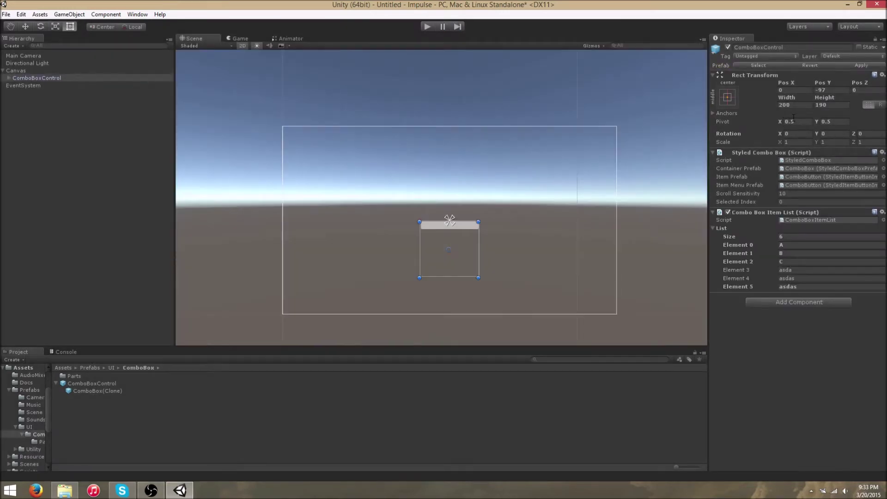
Set the combo box height to 250 and check its expanded list in play mode
{"action": "left_click", "coordinate": [831, 105]}
{"action": "type", "text": "250"}
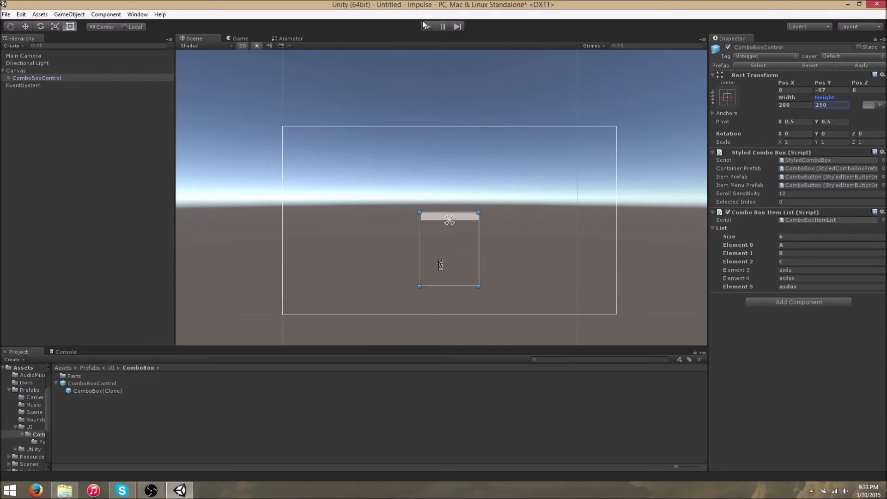
{"action": "left_click", "coordinate": [426, 27]}
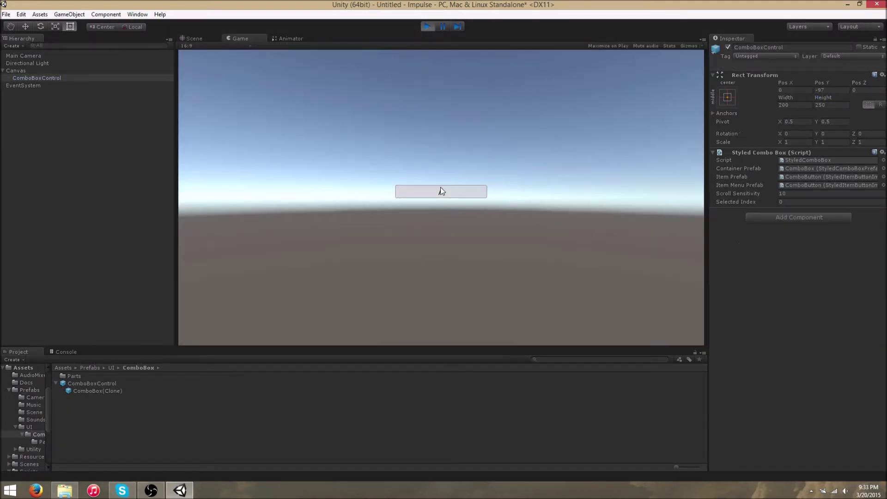
{"action": "left_click", "coordinate": [440, 191]}
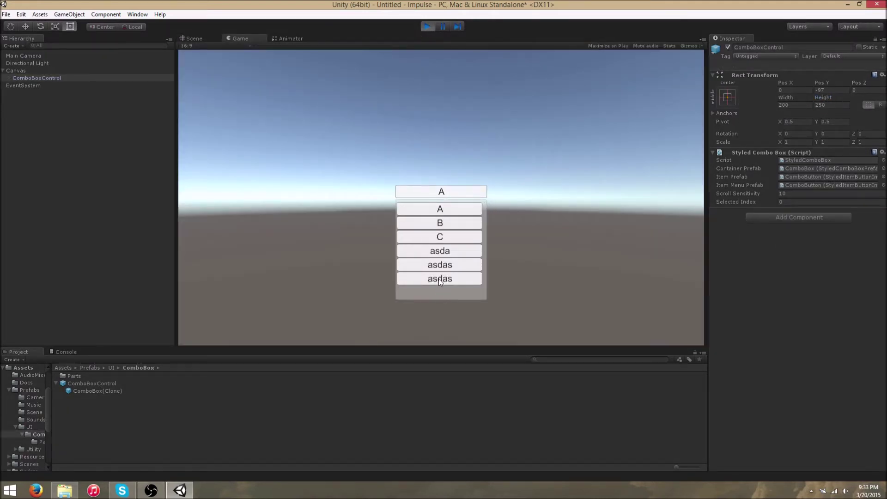
{"action": "left_click", "coordinate": [428, 27]}
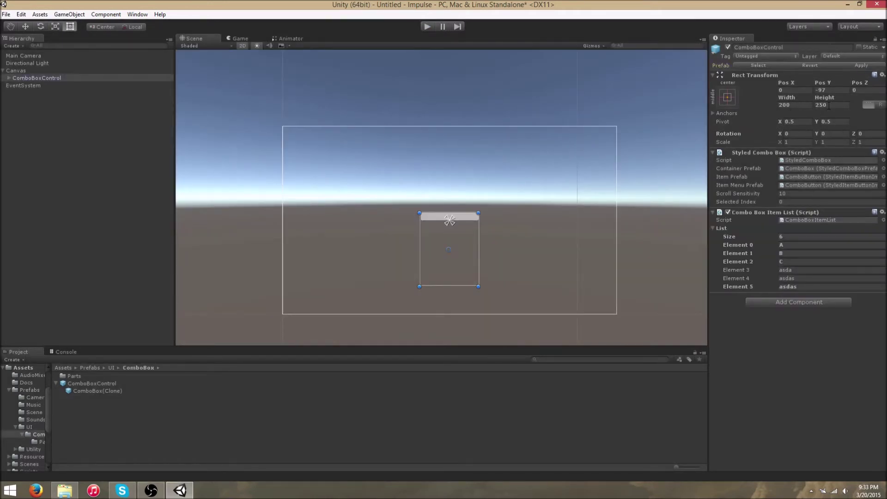
Set the combo box height to 200 and check how its expanded list scrolls in play mode
{"action": "left_click", "coordinate": [817, 105]}
{"action": "type", "text": "200"}
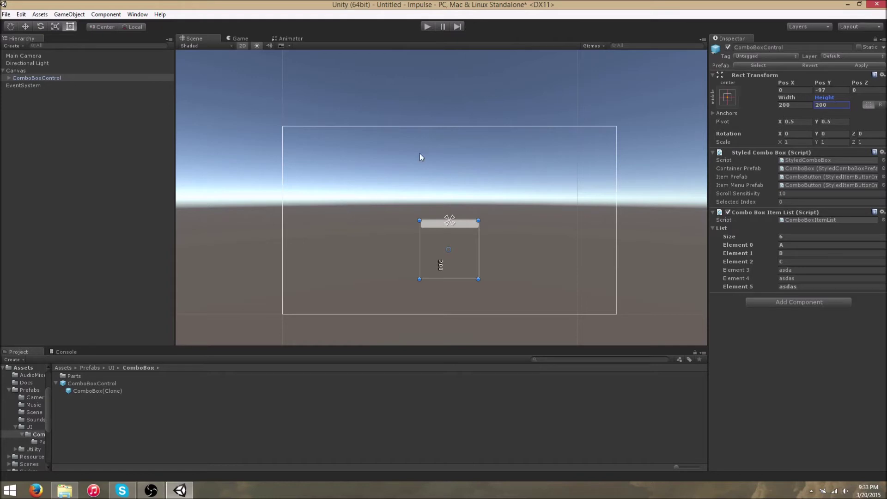
{"action": "left_click", "coordinate": [428, 26]}
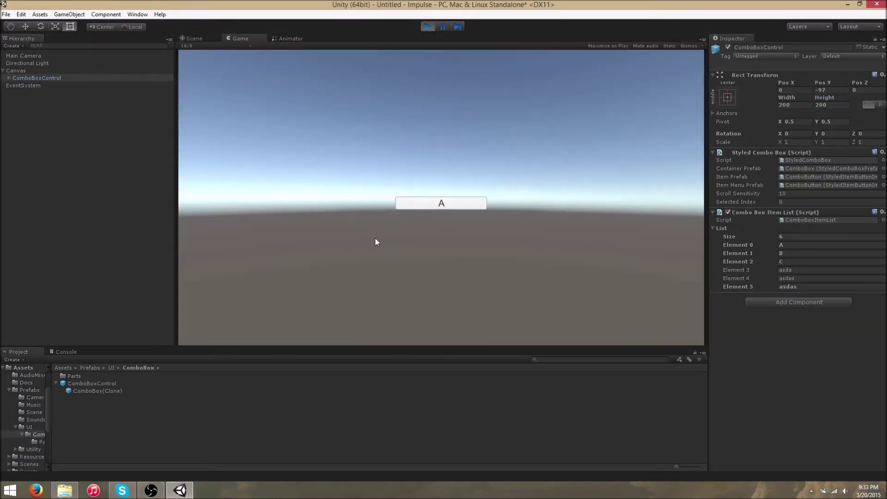
{"action": "left_click", "coordinate": [439, 208]}
{"action": "scroll", "coordinate": [451, 272], "scroll_direction": "up", "scroll_amount": 1}
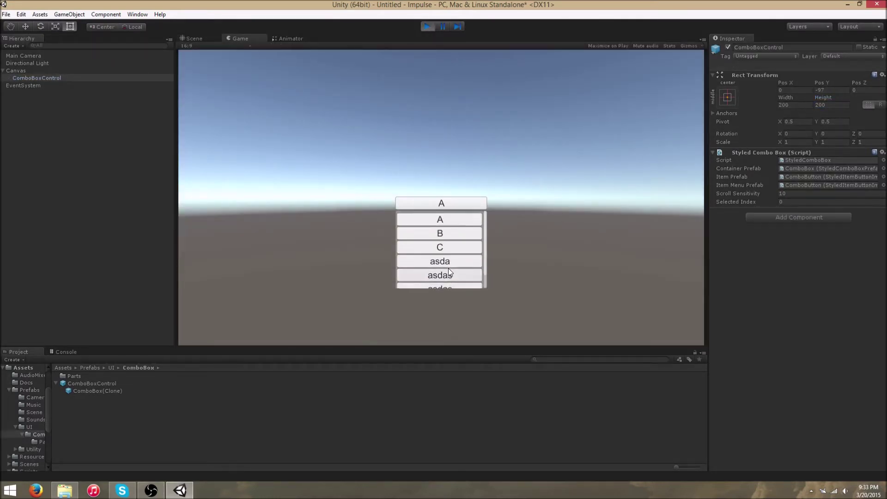
{"action": "left_click", "coordinate": [427, 26]}
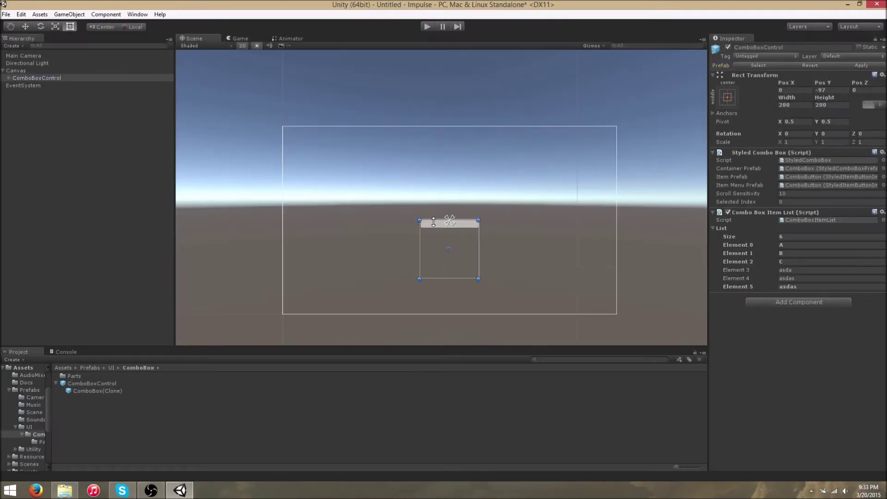
Move the combo box down to Pos Y -159 and expand its child objects to inspect the ComboButton's Text settings
{"action": "left_click_drag", "start_coordinate": [432, 223], "coordinate": [429, 245]}
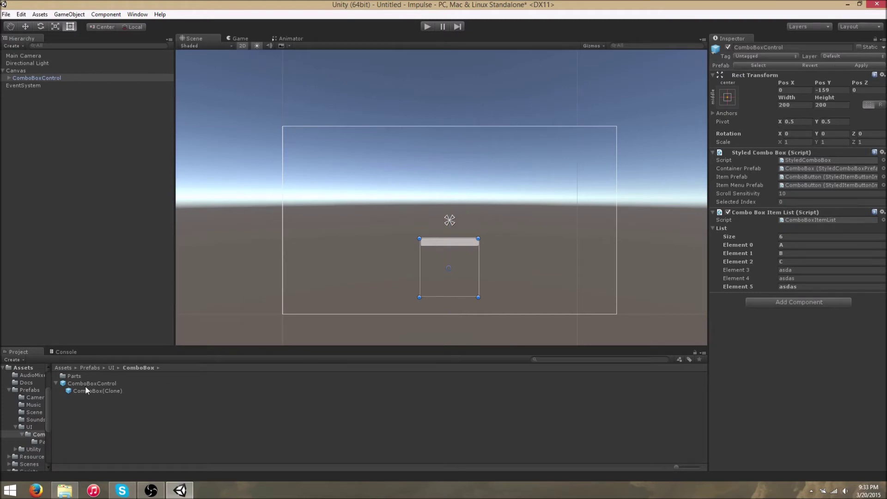
{"action": "left_click", "coordinate": [9, 78]}
{"action": "left_click", "coordinate": [15, 86]}
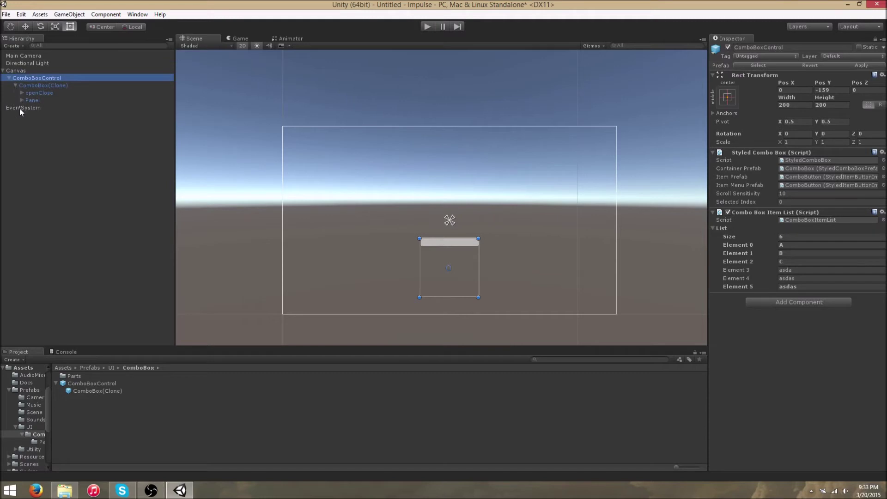
{"action": "left_click", "coordinate": [21, 99]}
{"action": "left_click", "coordinate": [22, 99]}
{"action": "left_click", "coordinate": [22, 93]}
{"action": "left_click", "coordinate": [46, 107]}
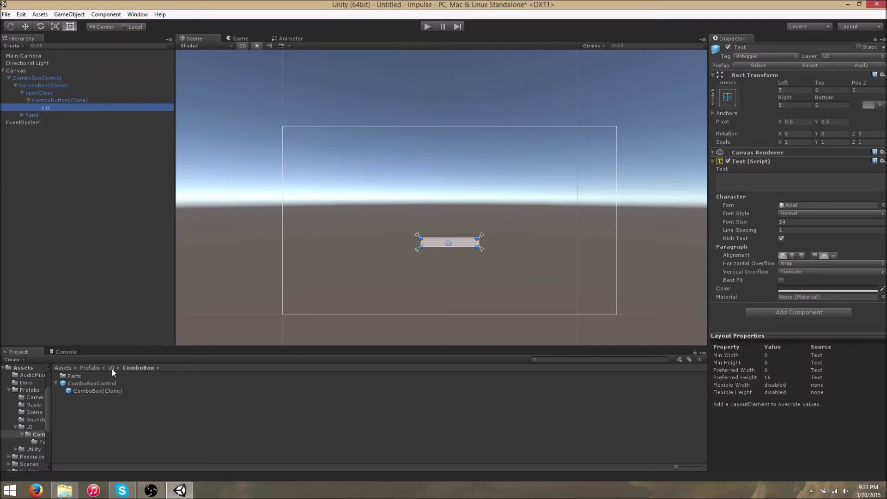
{"action": "left_click", "coordinate": [55, 100]}
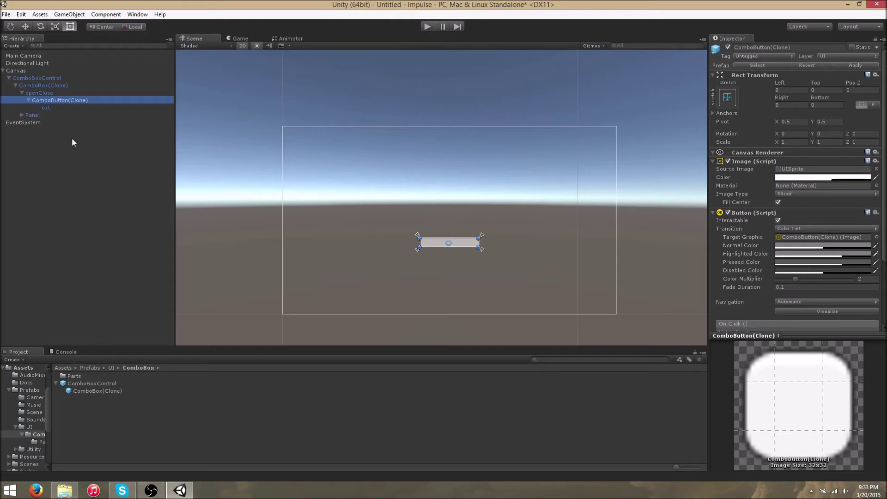
{"action": "left_click", "coordinate": [54, 108]}
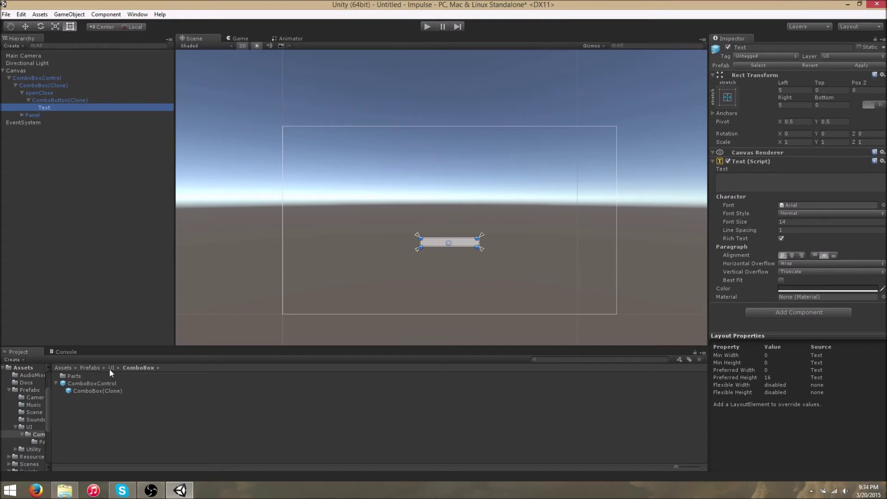
Open the ComboBox Parts folder and compare the ComboButton prefab's Text settings with those of the Text object in the scene
{"action": "double_click", "coordinate": [90, 376]}
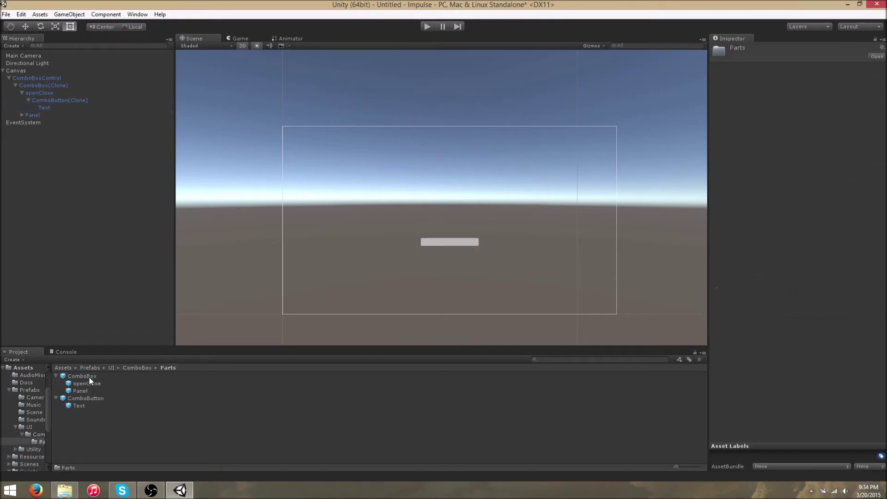
{"action": "left_click", "coordinate": [102, 405]}
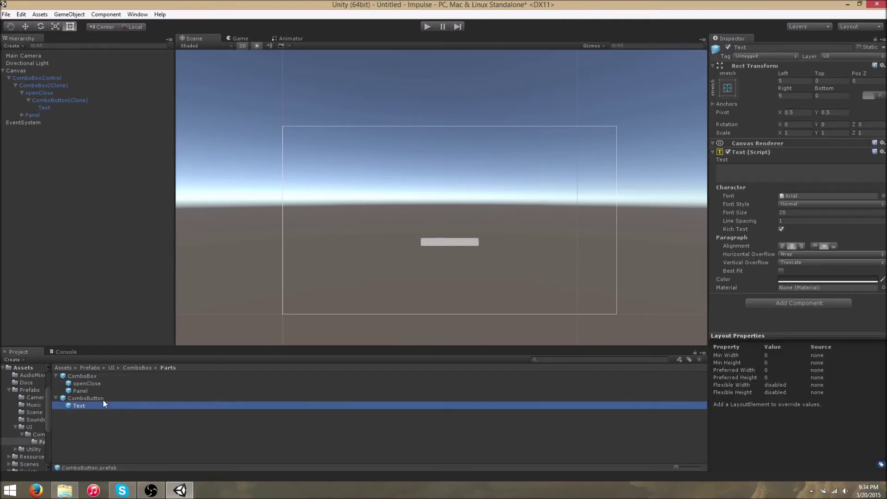
{"action": "left_click", "coordinate": [758, 212]}
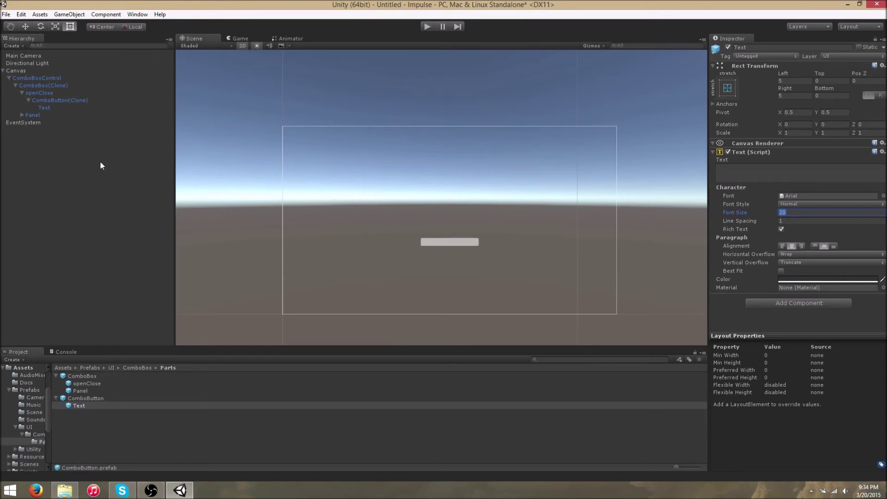
{"action": "left_click", "coordinate": [65, 108]}
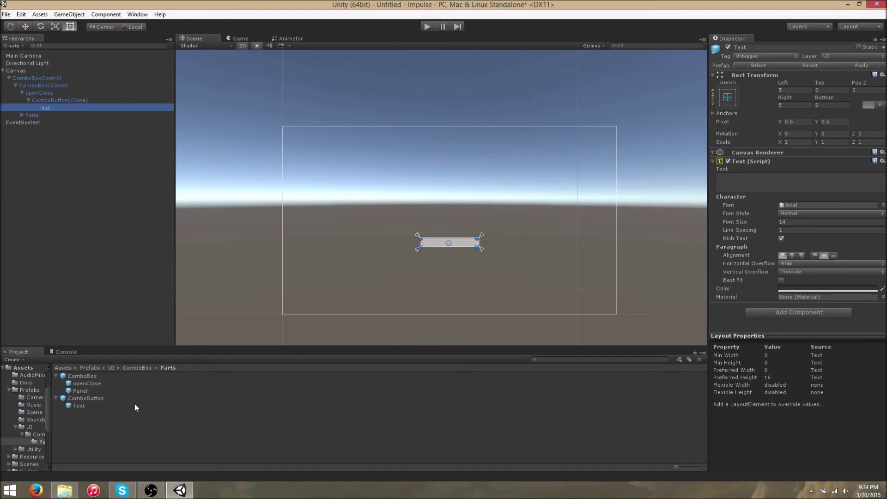
{"action": "left_click", "coordinate": [104, 403]}
Test the combo box text in play mode by expanding the list and scrolling it, and stop the run
{"action": "left_click", "coordinate": [427, 26]}
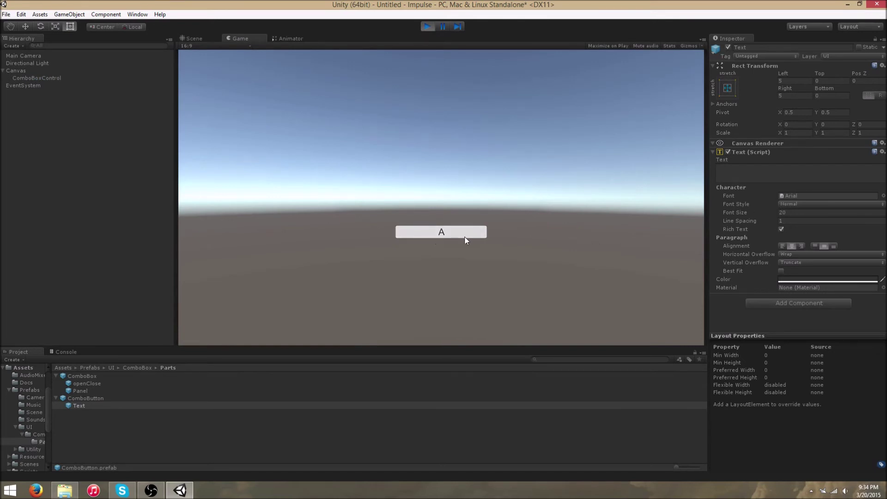
{"action": "left_click", "coordinate": [428, 232]}
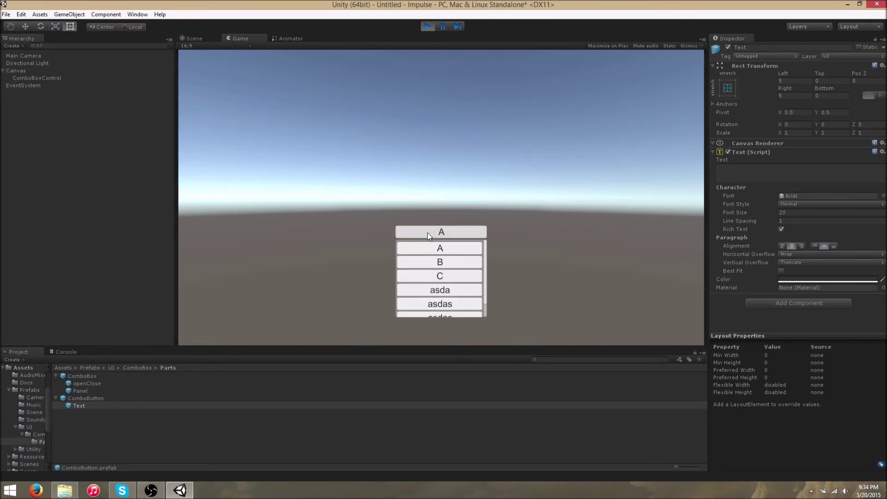
{"action": "scroll", "coordinate": [476, 277], "scroll_direction": "down", "scroll_amount": 2}
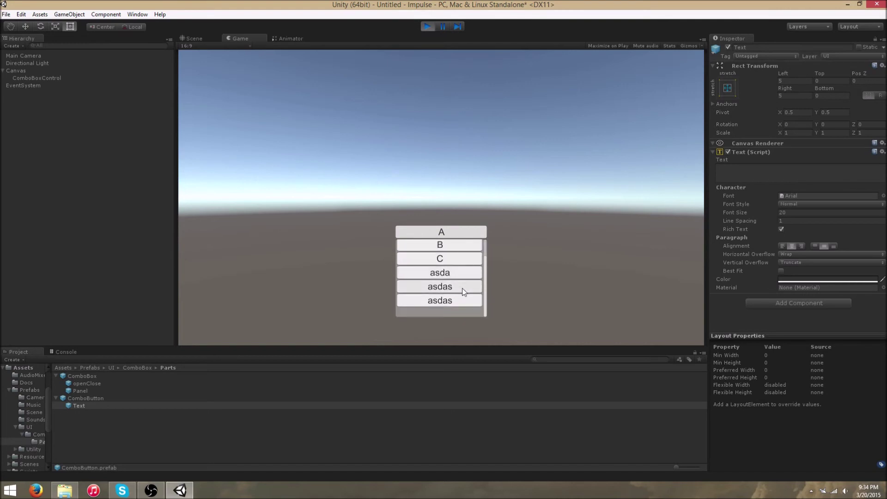
{"action": "scroll", "coordinate": [462, 289], "scroll_direction": "up", "scroll_amount": 2}
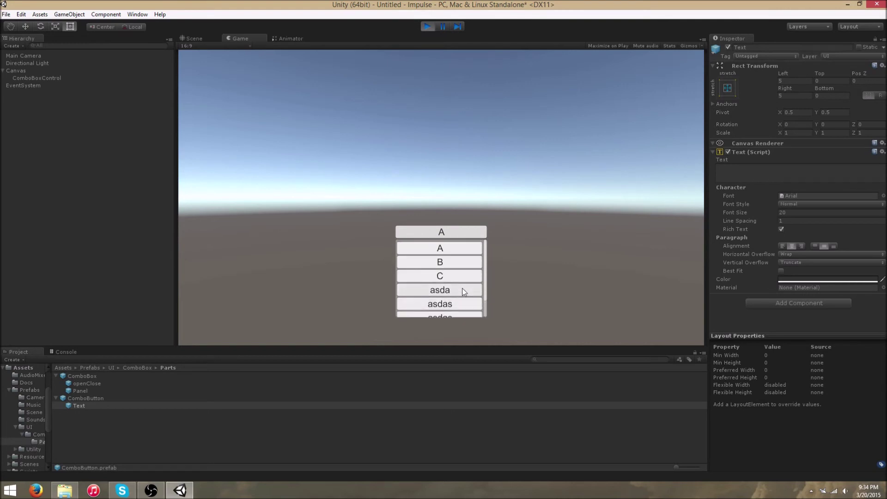
{"action": "left_click", "coordinate": [428, 26]}
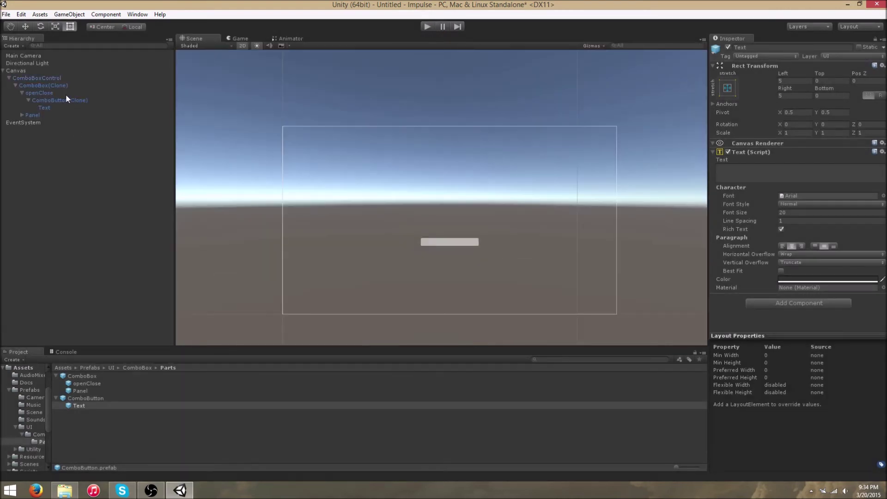
Set the ComboButton prefab's Text to left alignment and font size 14, matching the Text object in the scene
{"action": "left_click", "coordinate": [42, 109]}
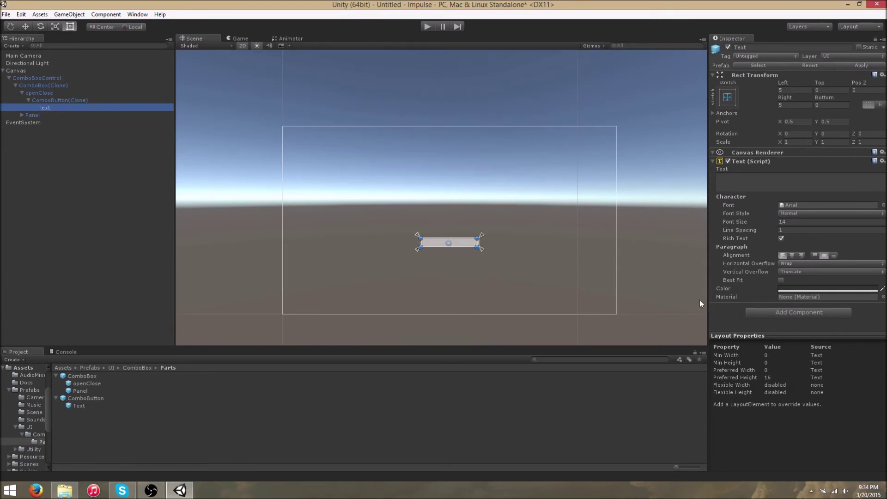
{"action": "left_click", "coordinate": [88, 405]}
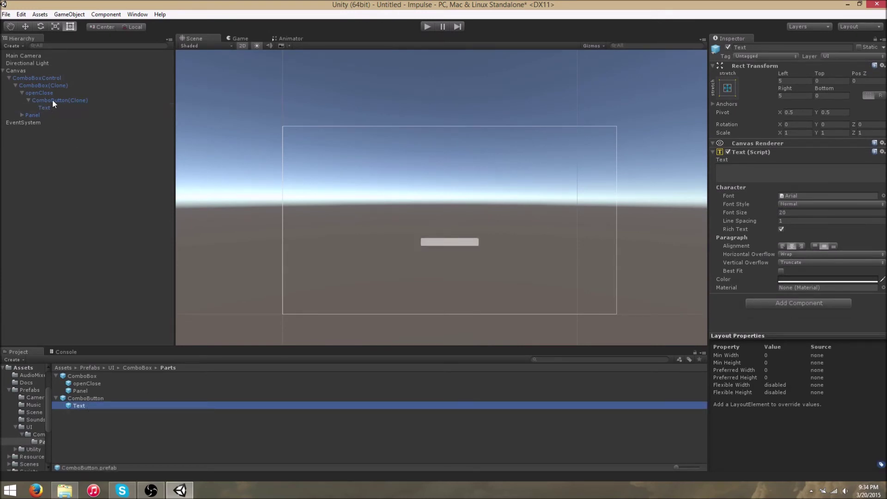
{"action": "left_click", "coordinate": [81, 397]}
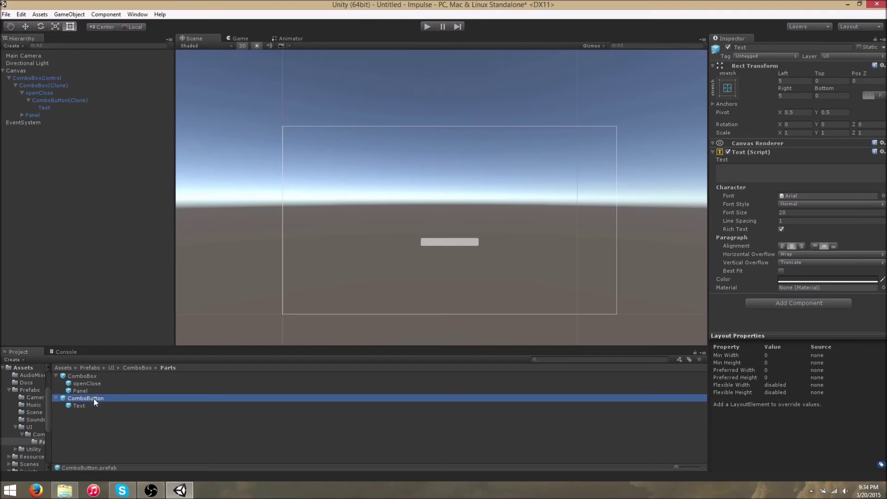
{"action": "left_click", "coordinate": [95, 405]}
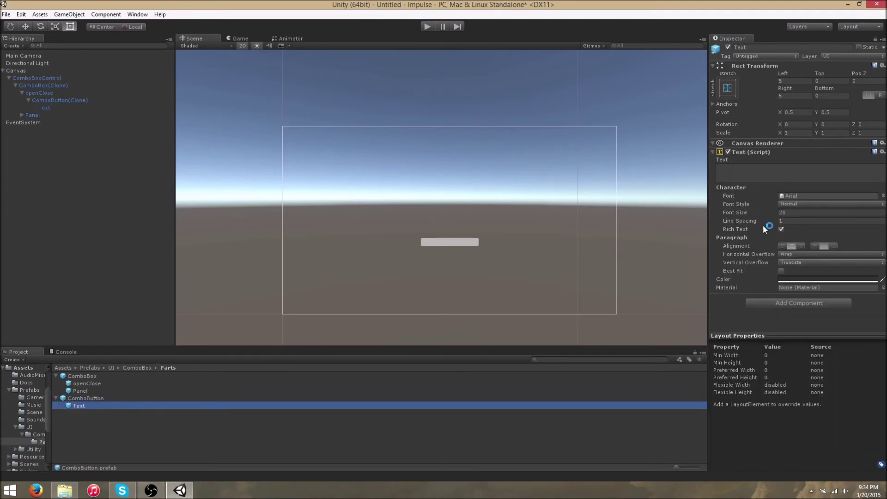
{"action": "left_click", "coordinate": [784, 246]}
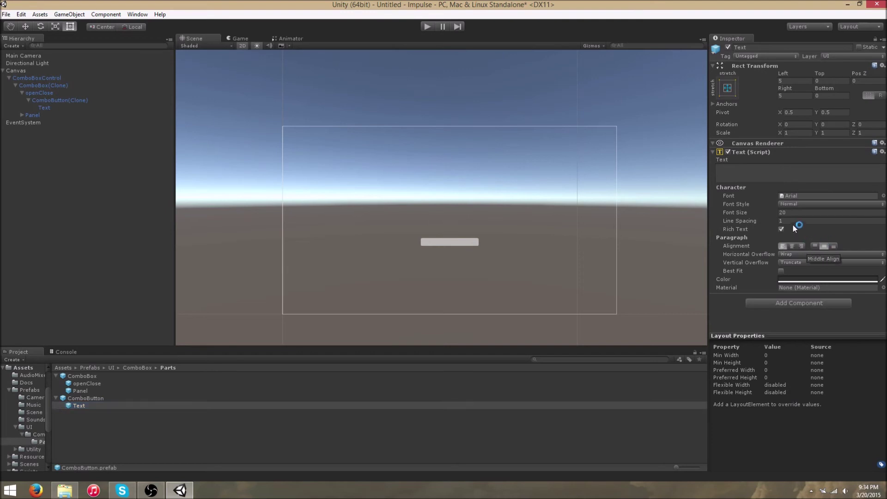
{"action": "left_click_drag", "start_coordinate": [778, 213], "coordinate": [752, 214]}
{"action": "type", "text": "14"}
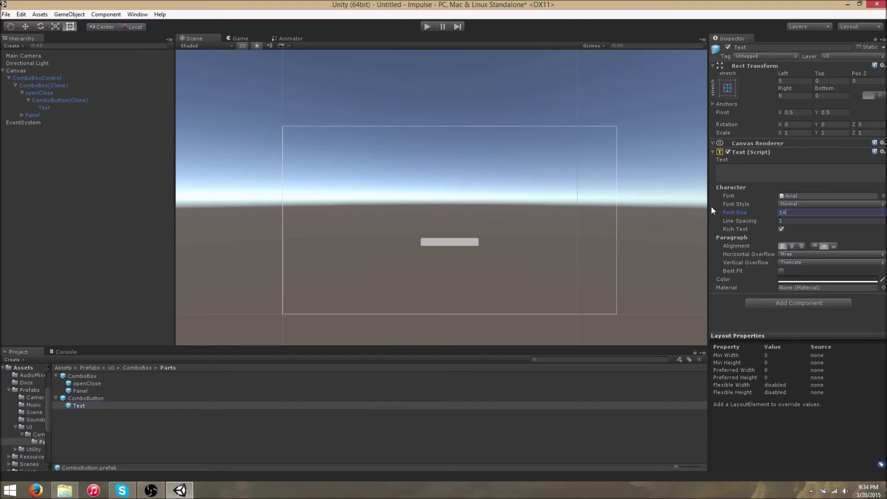
Check the smaller, left-aligned item text in play mode by expanding the list, and stop the run
{"action": "left_click", "coordinate": [427, 27]}
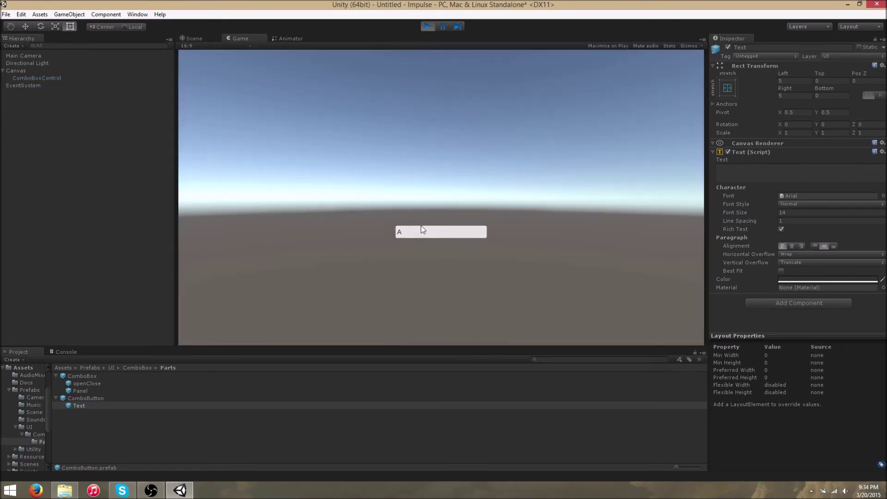
{"action": "left_click", "coordinate": [423, 231]}
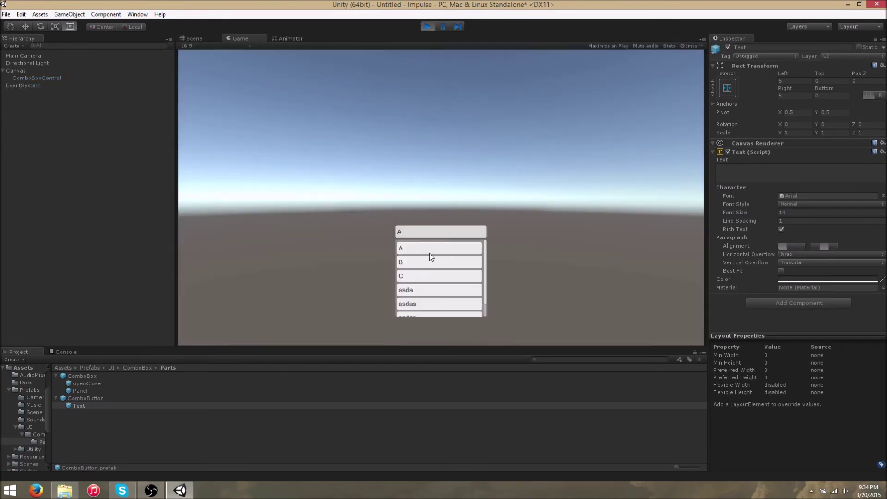
{"action": "scroll", "coordinate": [440, 277], "scroll_direction": "up", "scroll_amount": 3}
{"action": "left_click", "coordinate": [427, 26]}
Restore the ComboButton prefab's Text to centre alignment and font size 20
{"action": "left_click", "coordinate": [788, 213]}
{"action": "type", "text": "20"}
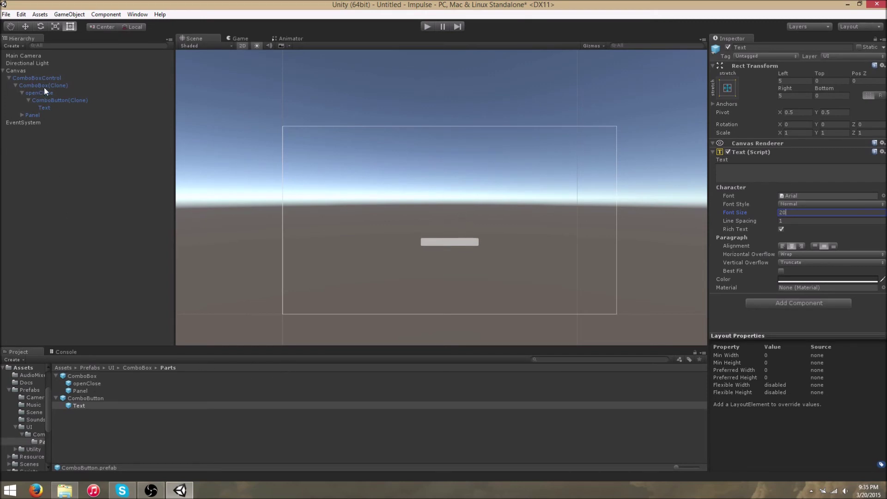
Set the ComboBoxControl's scroll sensitivity to 1 and test how its expanded list scrolls in play mode
{"action": "left_click", "coordinate": [33, 79]}
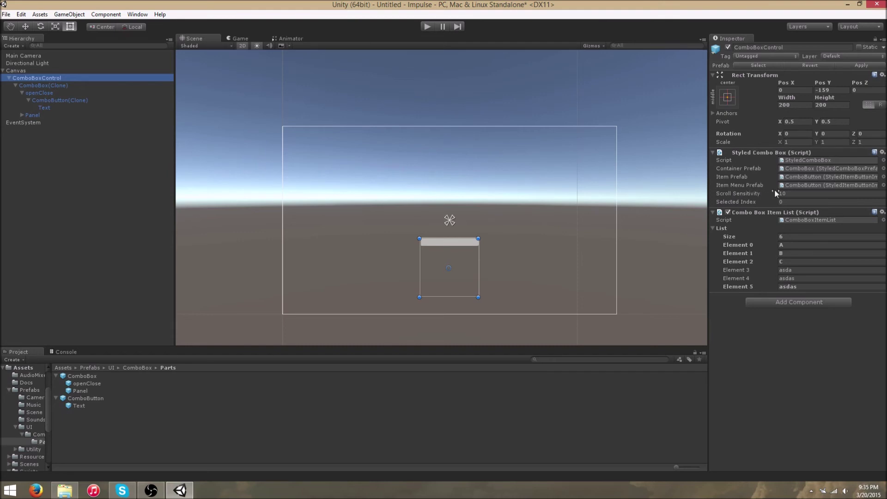
{"action": "left_click", "coordinate": [791, 194]}
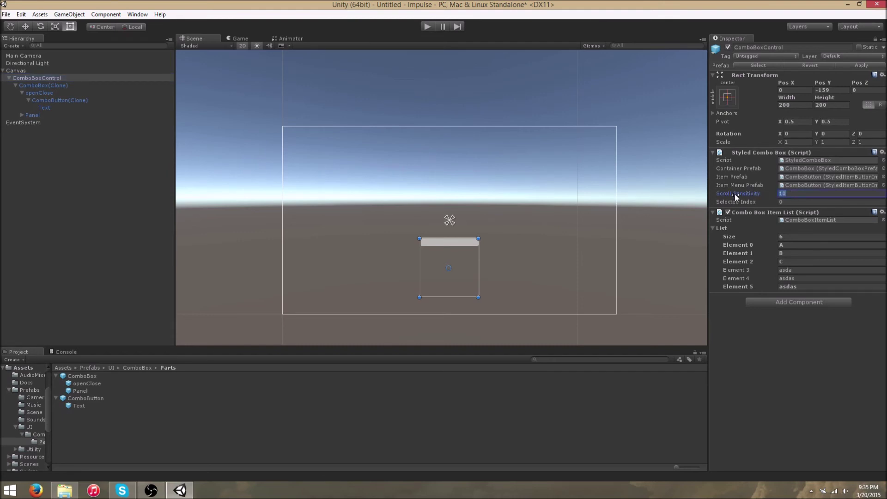
{"action": "type", "text": "1"}
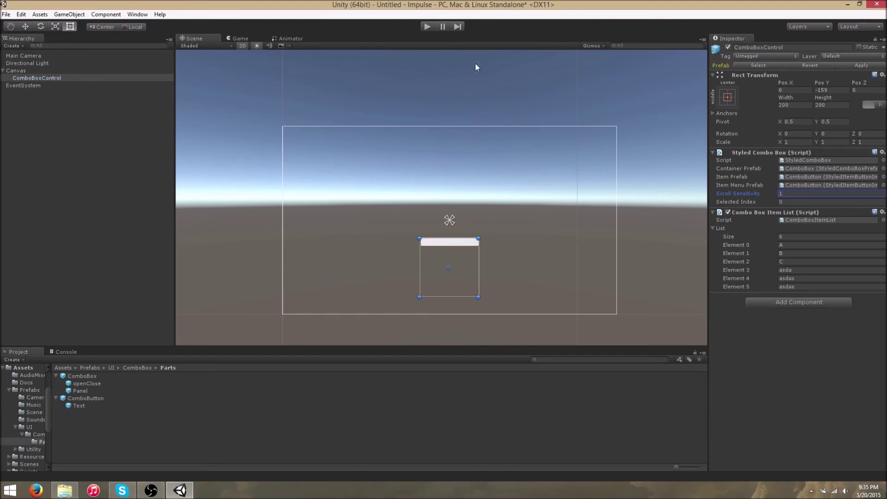
{"action": "left_click", "coordinate": [427, 27]}
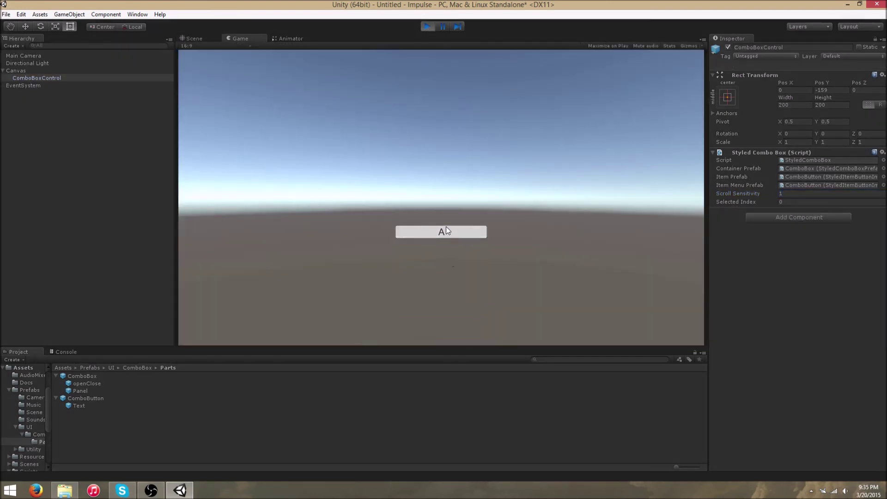
{"action": "left_click", "coordinate": [445, 229]}
{"action": "scroll", "coordinate": [439, 273], "scroll_direction": "down", "scroll_amount": 2}
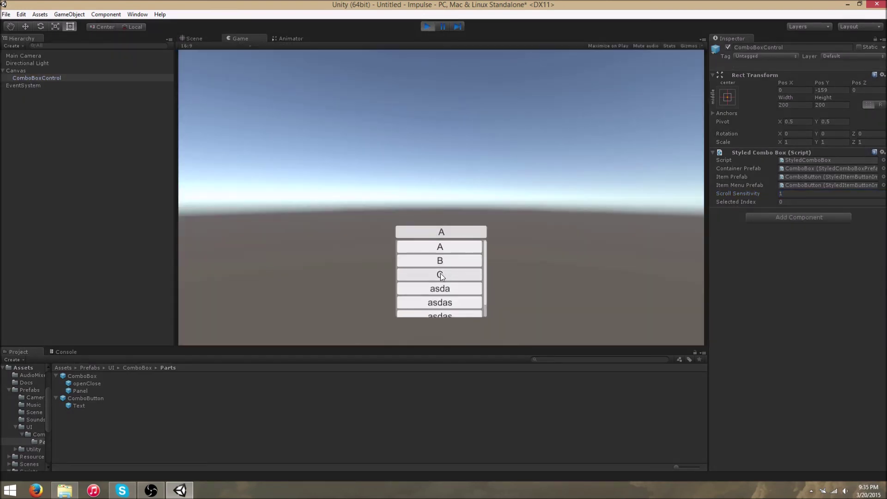
{"action": "scroll", "coordinate": [440, 285], "scroll_direction": "up", "scroll_amount": 2}
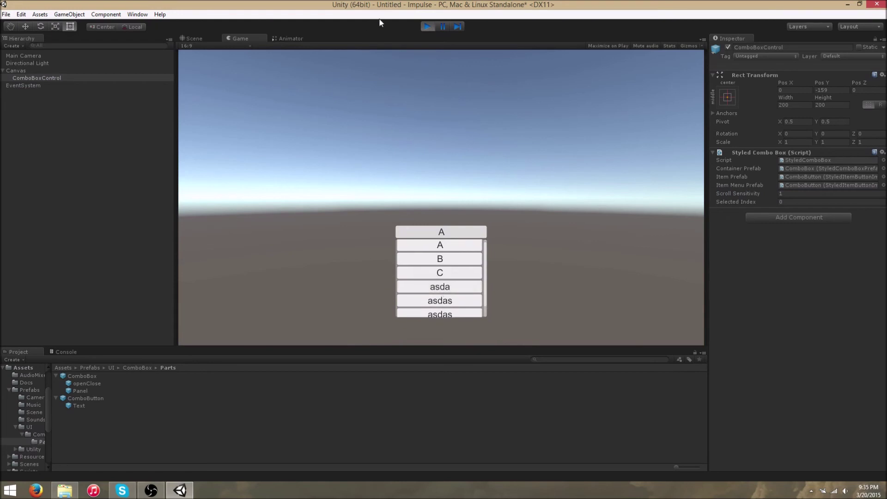
{"action": "left_click", "coordinate": [425, 27]}
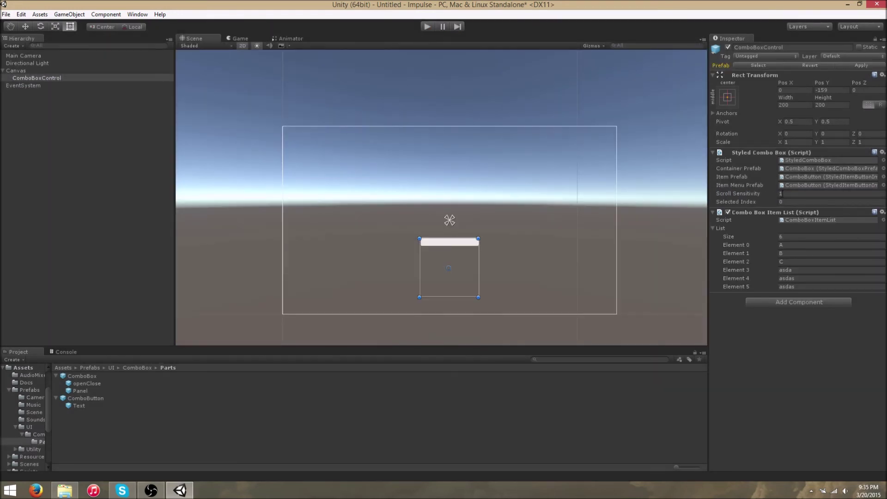
Set the ComboBoxControl's scroll sensitivity back to 10 and test scrolling its expanded list in play mode
{"action": "left_click_drag", "start_coordinate": [737, 195], "coordinate": [741, 197]}
{"action": "left_click", "coordinate": [427, 28]}
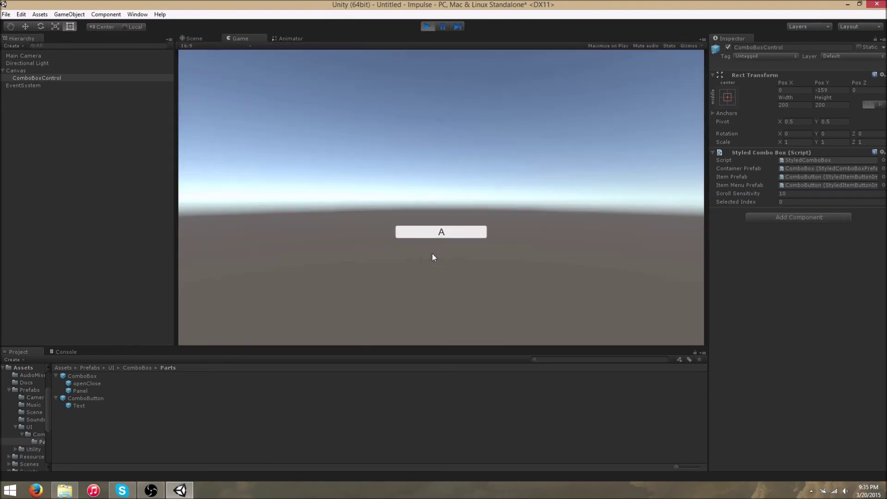
{"action": "left_click", "coordinate": [442, 235]}
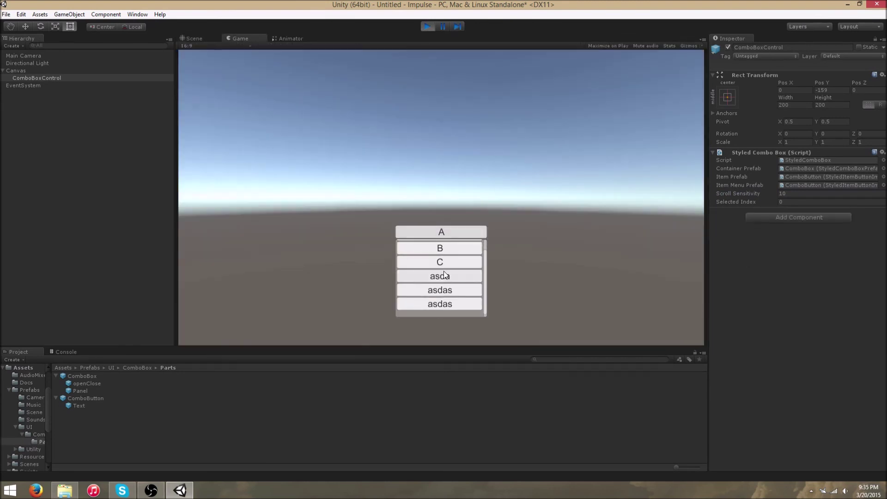
{"action": "scroll", "coordinate": [444, 276], "scroll_direction": "down", "scroll_amount": 1}
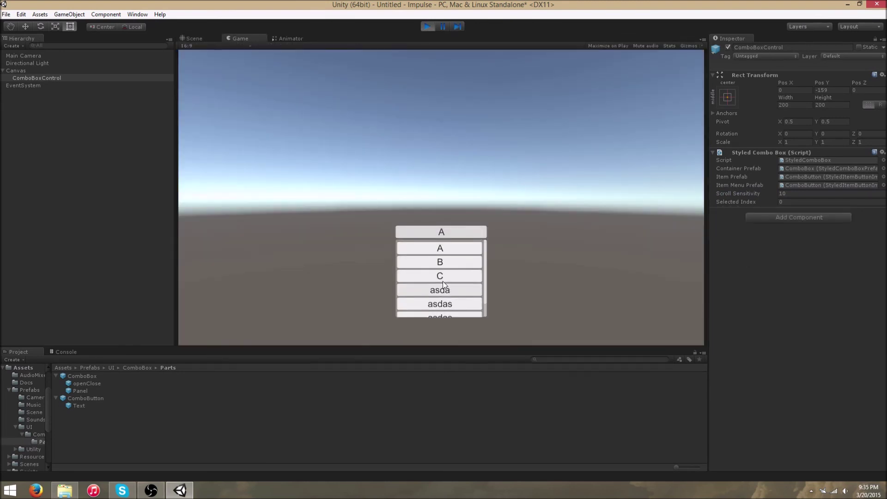
{"action": "scroll", "coordinate": [439, 276], "scroll_direction": "down", "scroll_amount": 2}
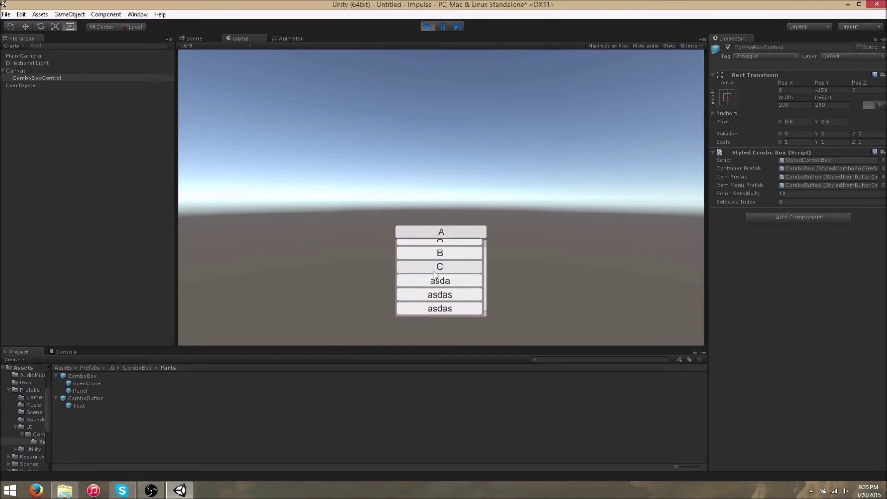
{"action": "scroll", "coordinate": [437, 302], "scroll_direction": "down", "scroll_amount": 1}
{"action": "scroll", "coordinate": [436, 302], "scroll_direction": "up", "scroll_amount": 1}
{"action": "left_click", "coordinate": [427, 29]}
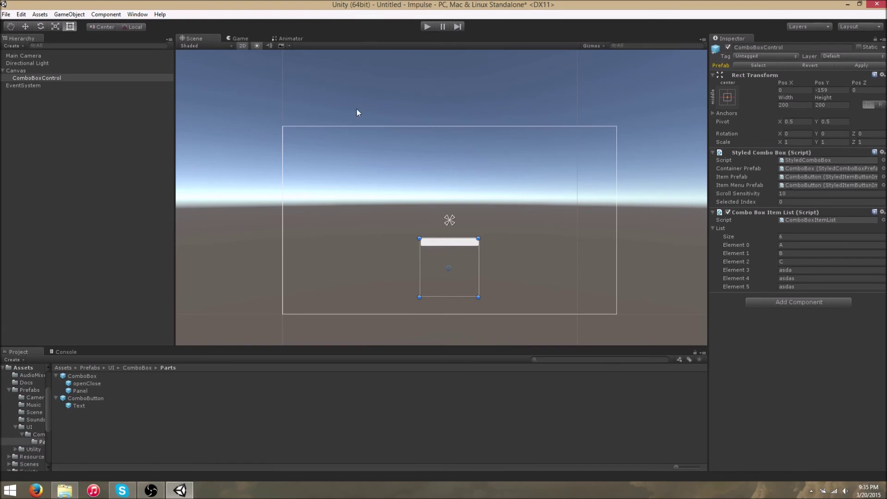
Try changing the ComboBoxControl's scroll sensitivity to 1 during play mode with its list expanded, and stop the run
{"action": "left_click", "coordinate": [427, 26]}
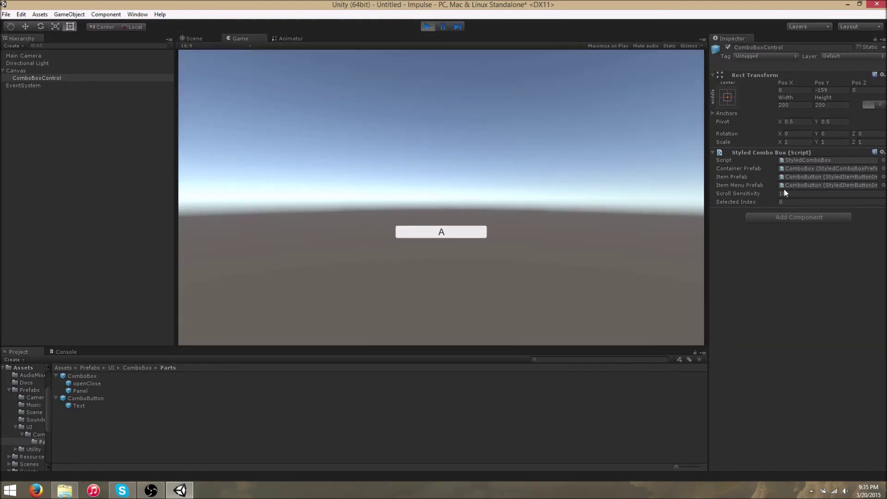
{"action": "left_click", "coordinate": [402, 232]}
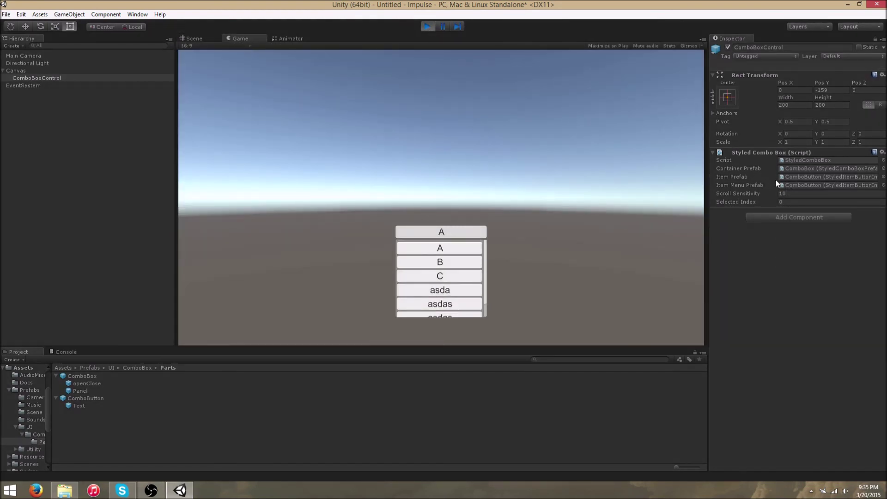
{"action": "type", "text": "1"}
{"action": "left_click", "coordinate": [428, 236]}
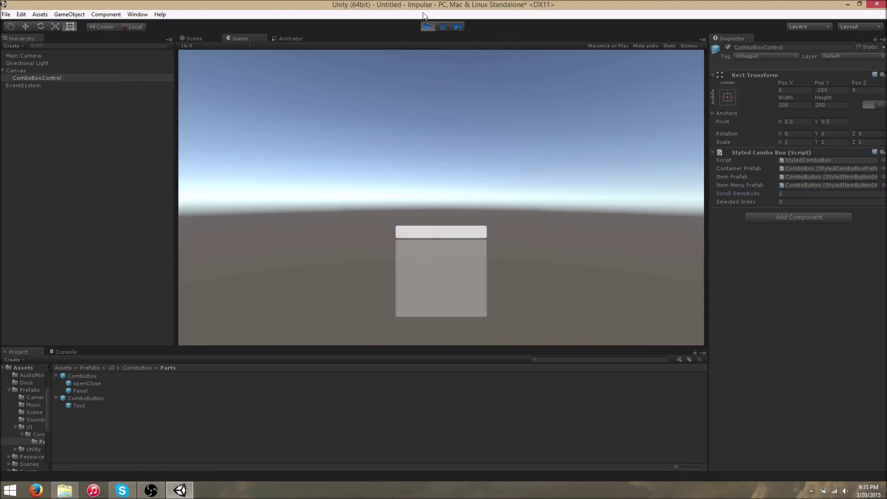
{"action": "left_click", "coordinate": [427, 29]}
Set the ComboBoxControl's scroll sensitivity to 1 before running, test its expanded list in play mode, and stop the run
{"action": "left_click", "coordinate": [781, 195]}
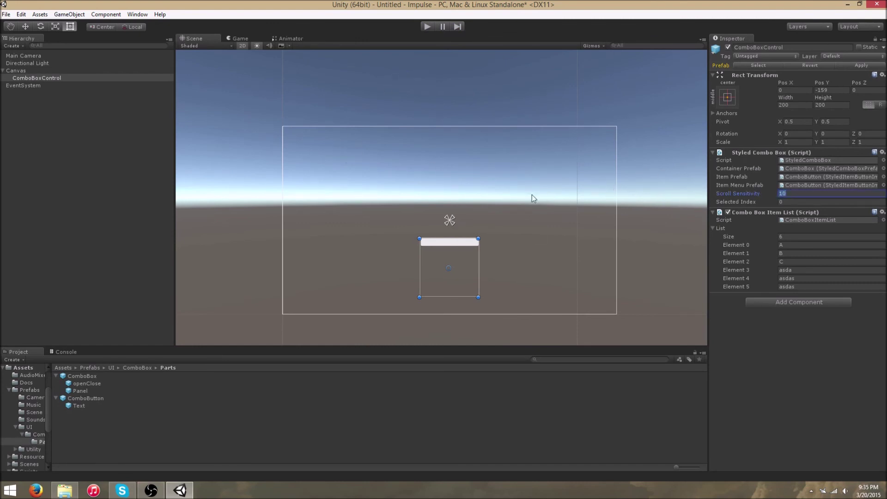
{"action": "type", "text": "1"}
{"action": "left_click", "coordinate": [425, 26]}
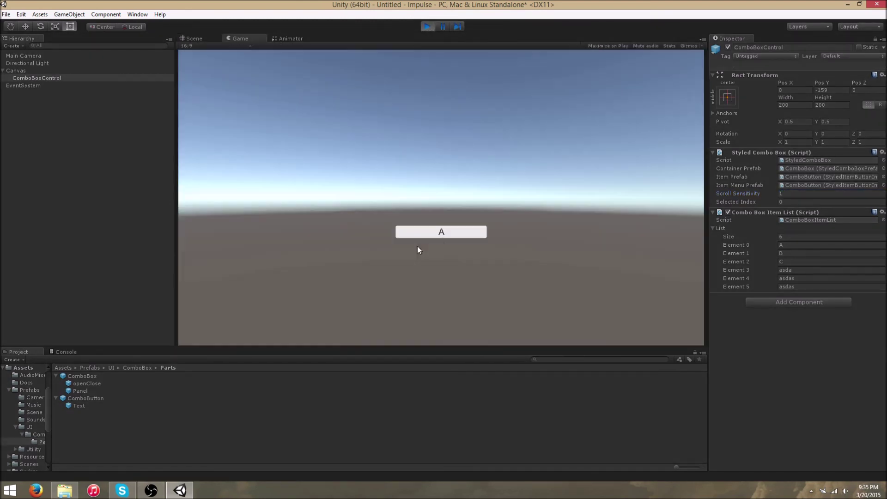
{"action": "left_click", "coordinate": [439, 233]}
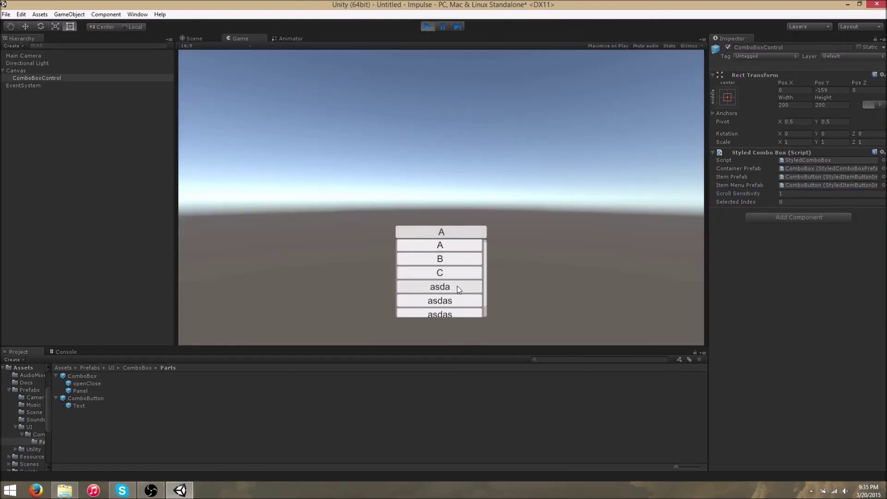
{"action": "left_click", "coordinate": [426, 26]}
Restore the ComboBoxControl's scroll sensitivity to 10 and collapse its item list
{"action": "left_click", "coordinate": [781, 193]}
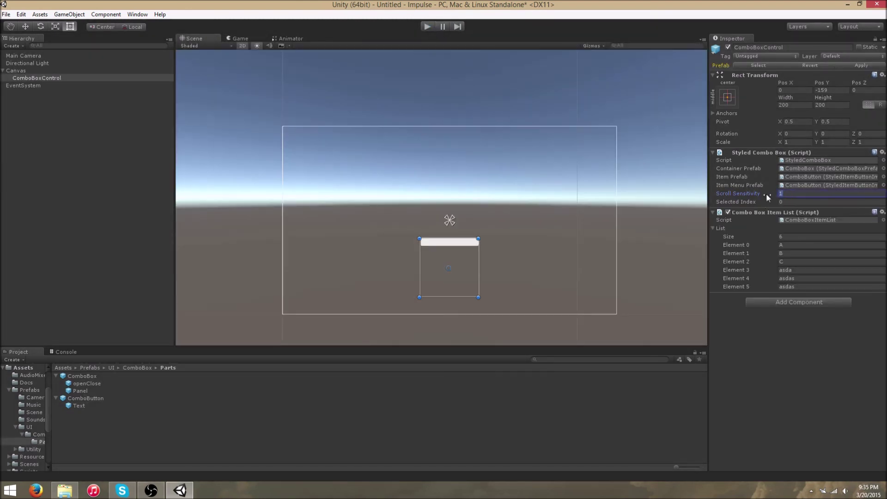
{"action": "type", "text": "0"}
{"action": "left_click", "coordinate": [713, 228]}
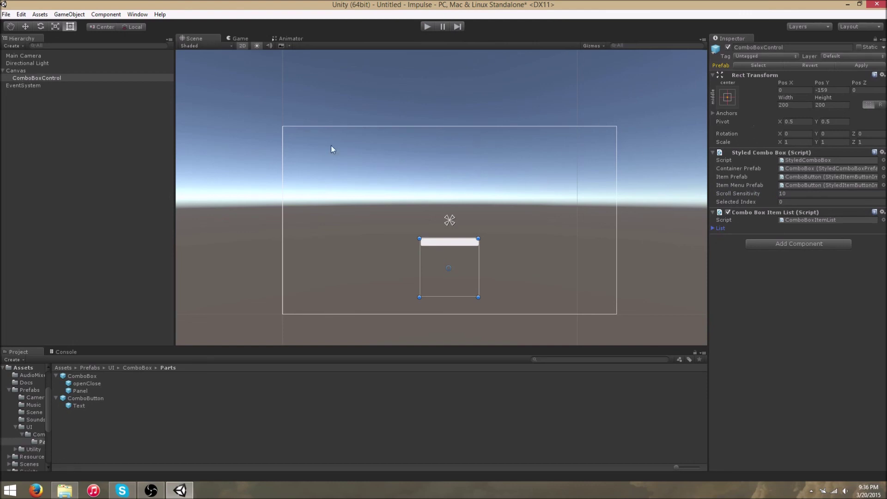
{"action": "left_click", "coordinate": [69, 14]}
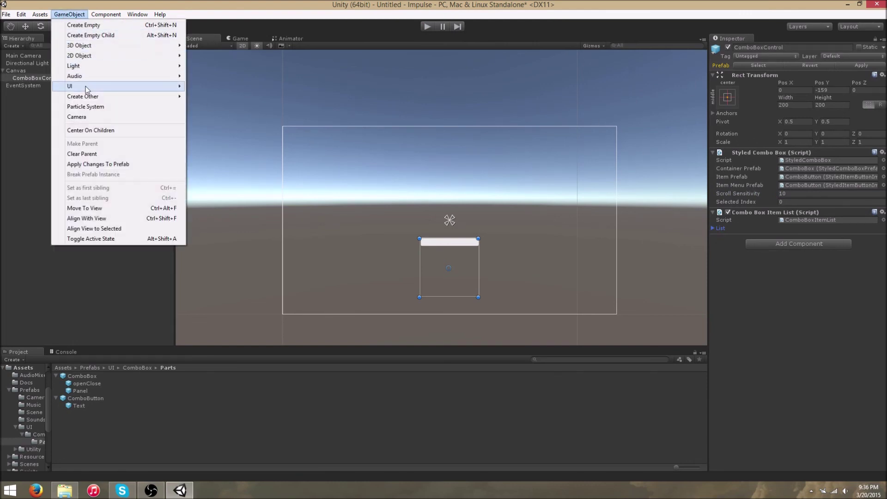
{"action": "mouse_move", "coordinate": [86, 89]}
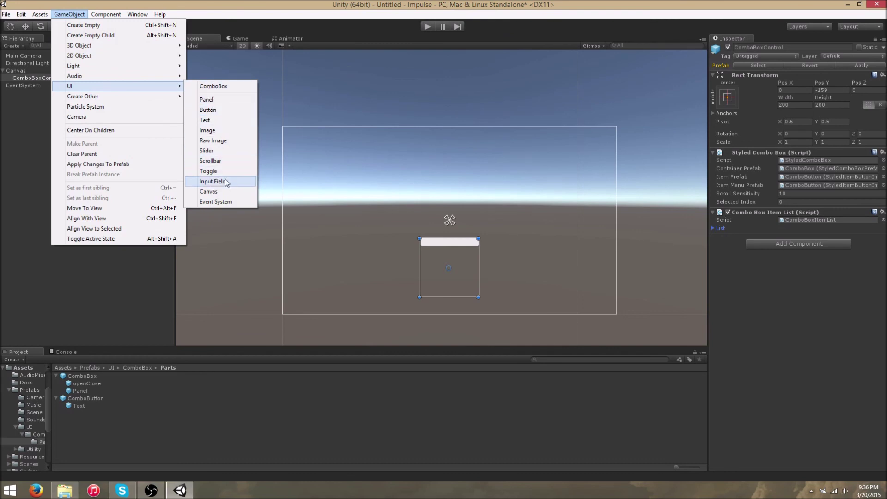
{"action": "left_click", "coordinate": [7, 173]}
{"action": "left_click", "coordinate": [54, 78]}
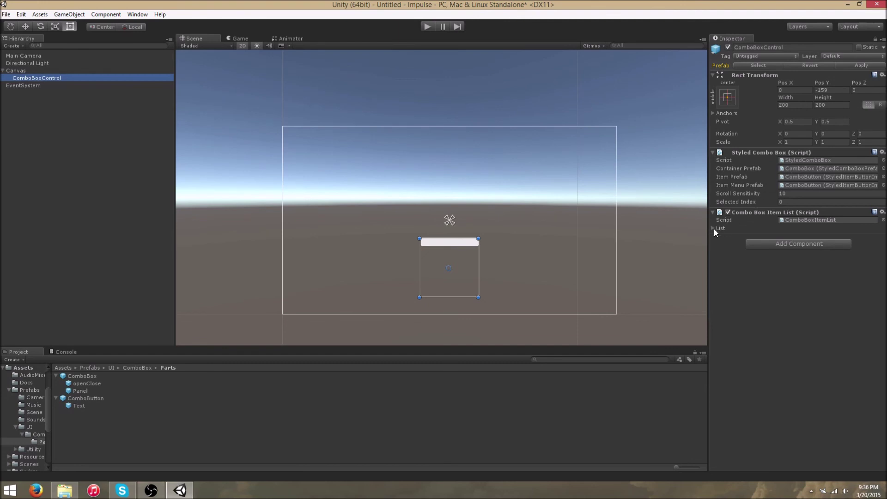
{"action": "left_click", "coordinate": [713, 228]}
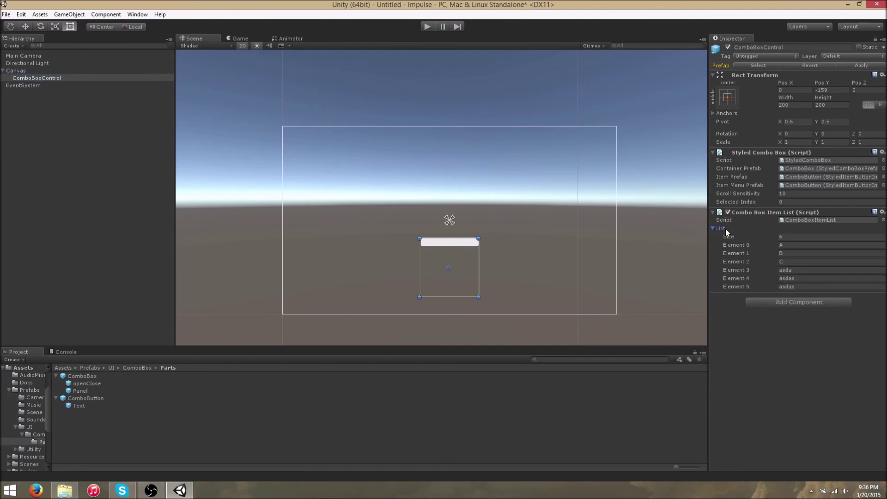
{"action": "left_click", "coordinate": [711, 229]}
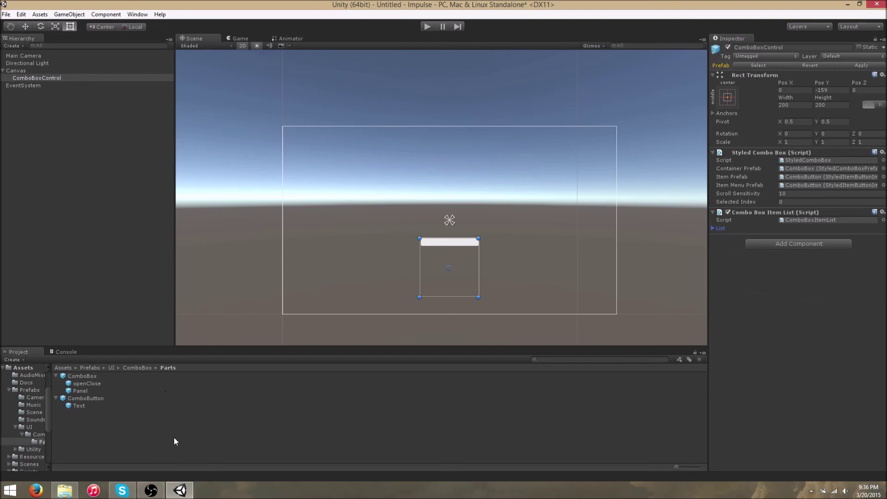
{"action": "mouse_move", "coordinate": [151, 491]}
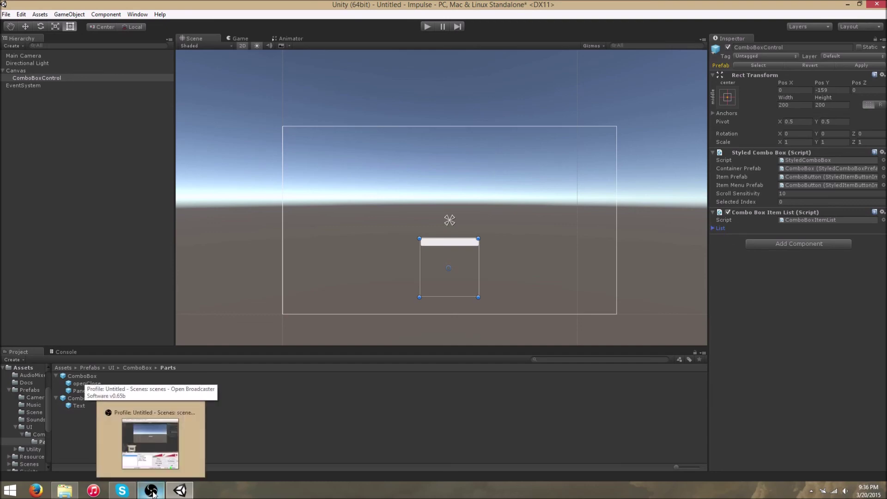